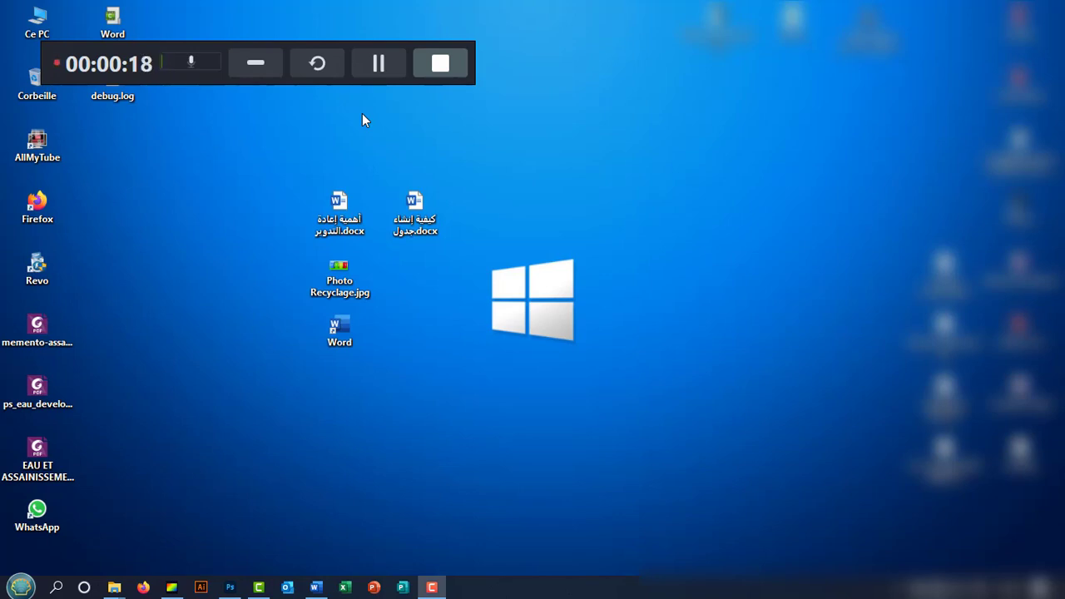
Step: Launch Word from the desktop and create a blank document (Document vierge), Document2
click(255, 63)
double_click(341, 333)
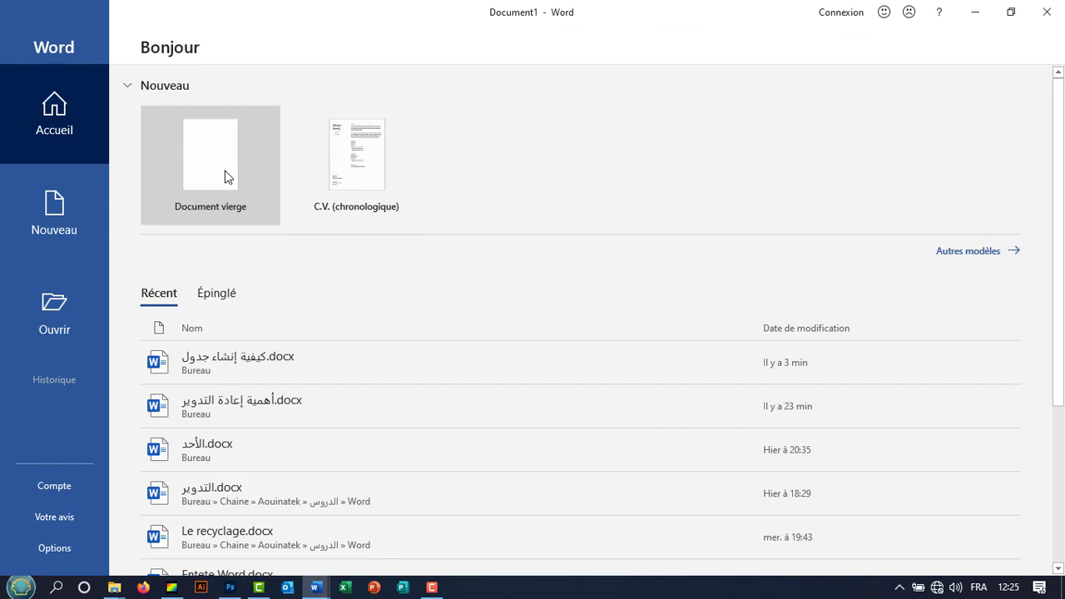
click(226, 176)
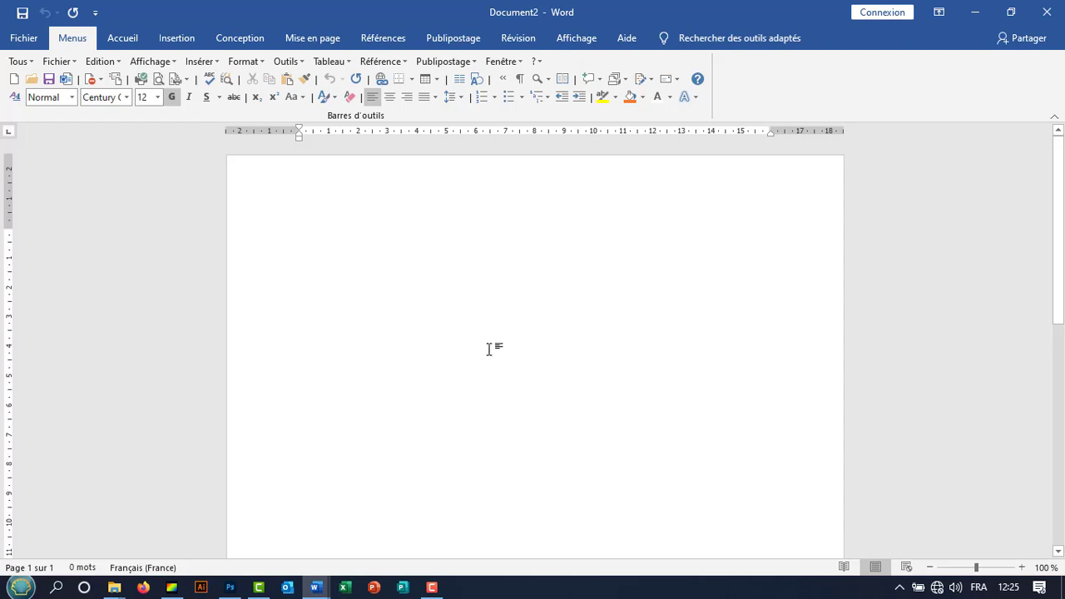
click(185, 42)
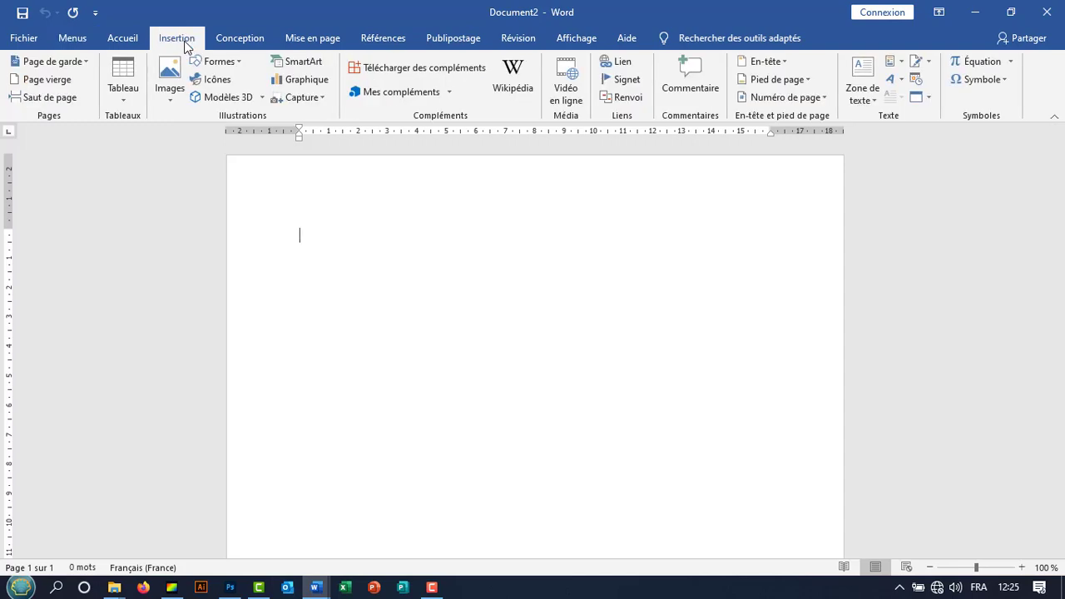
click(125, 105)
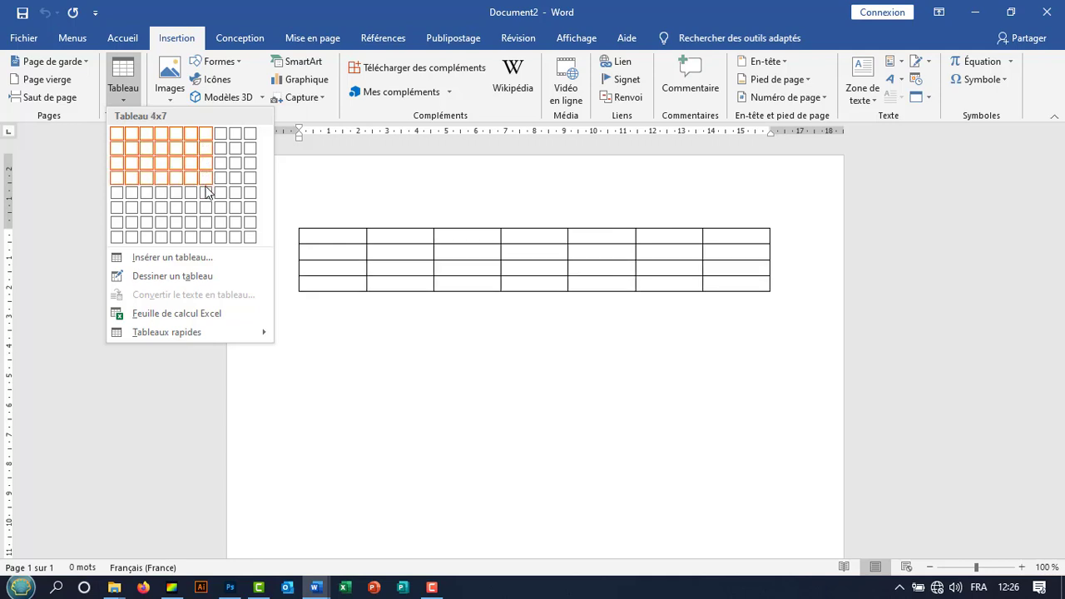
click(206, 194)
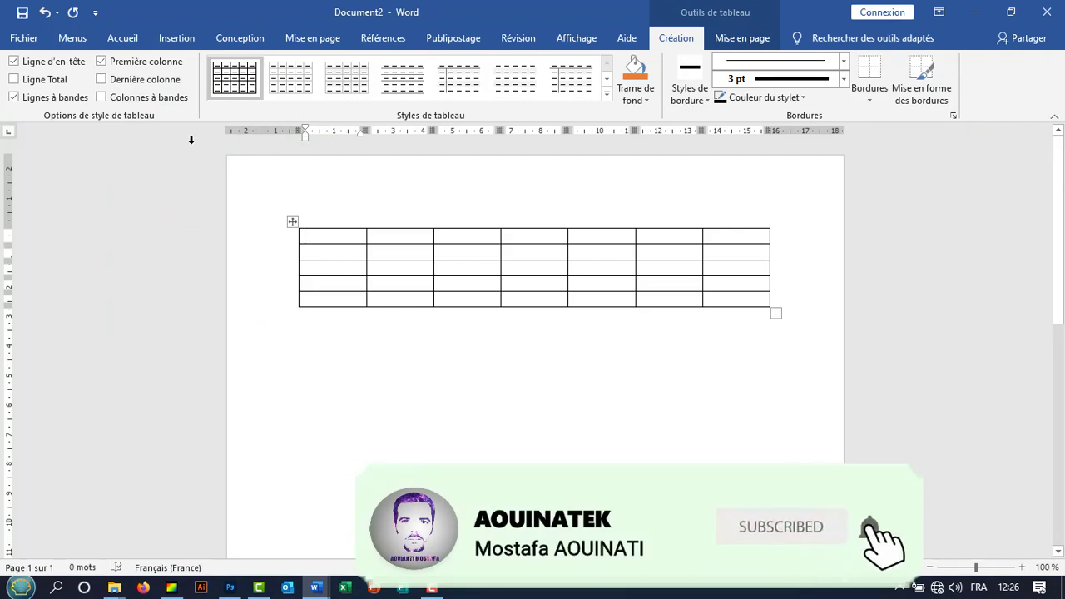
key(ctrl+z)
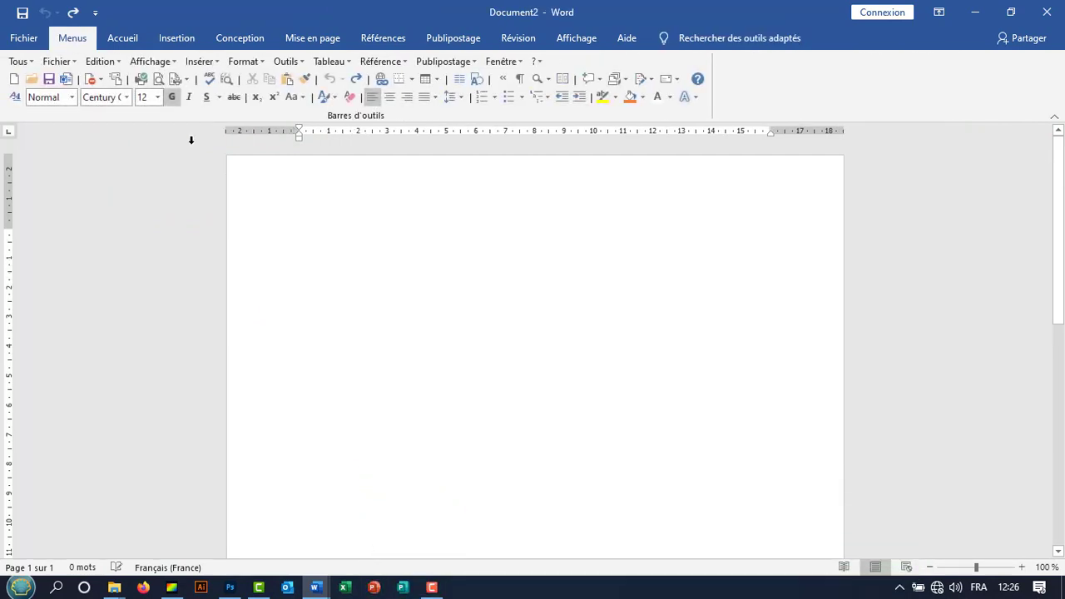
Step: Insert an empty table with 7 columns and 5 rows through the Insert Table dialog
click(174, 38)
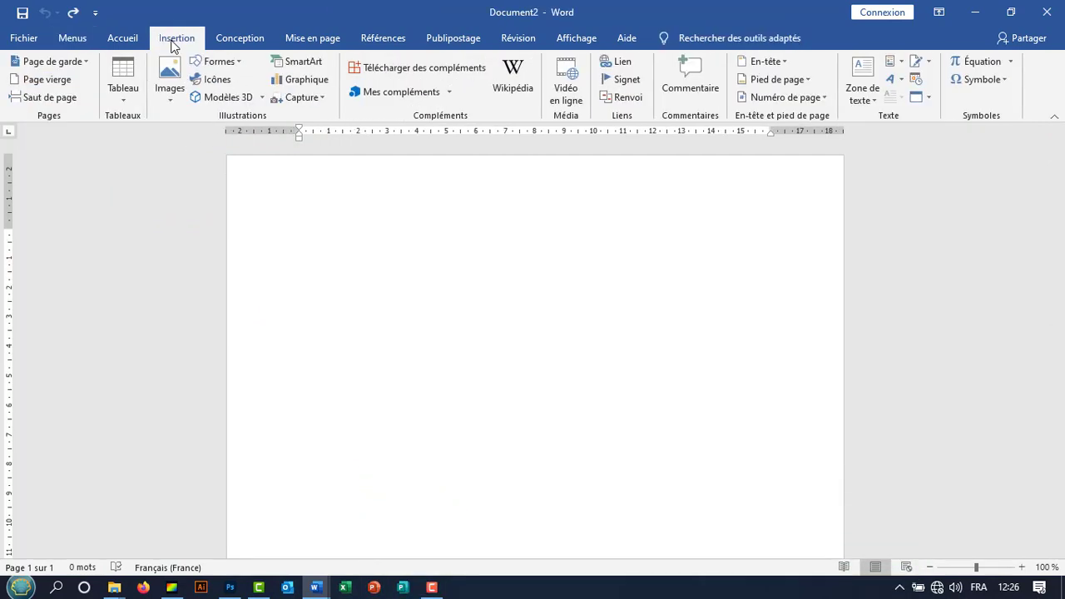
click(122, 93)
click(158, 258)
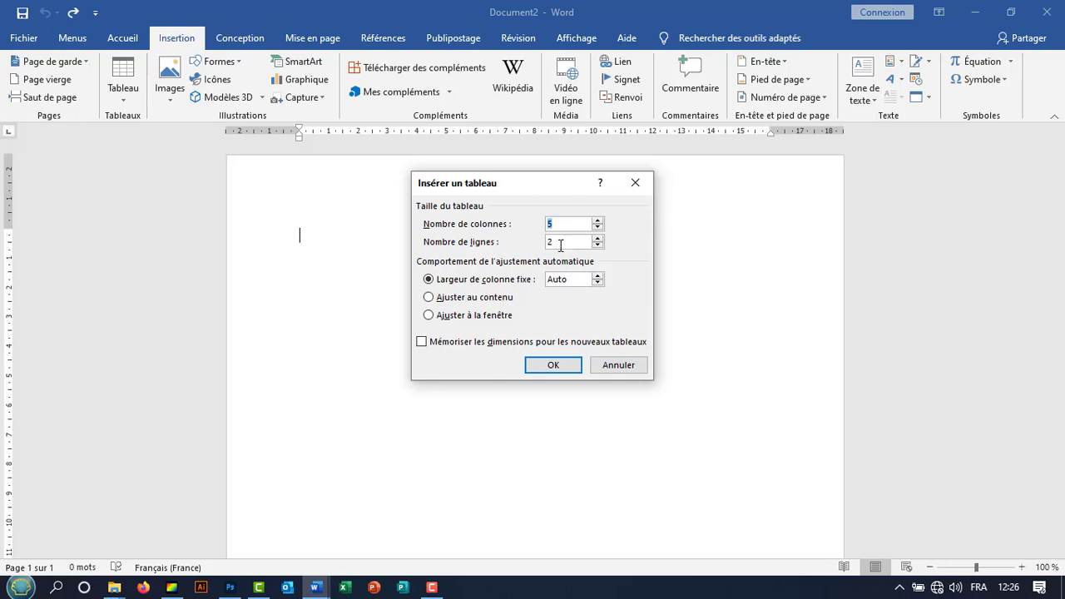
click(597, 222)
click(597, 239)
click(554, 366)
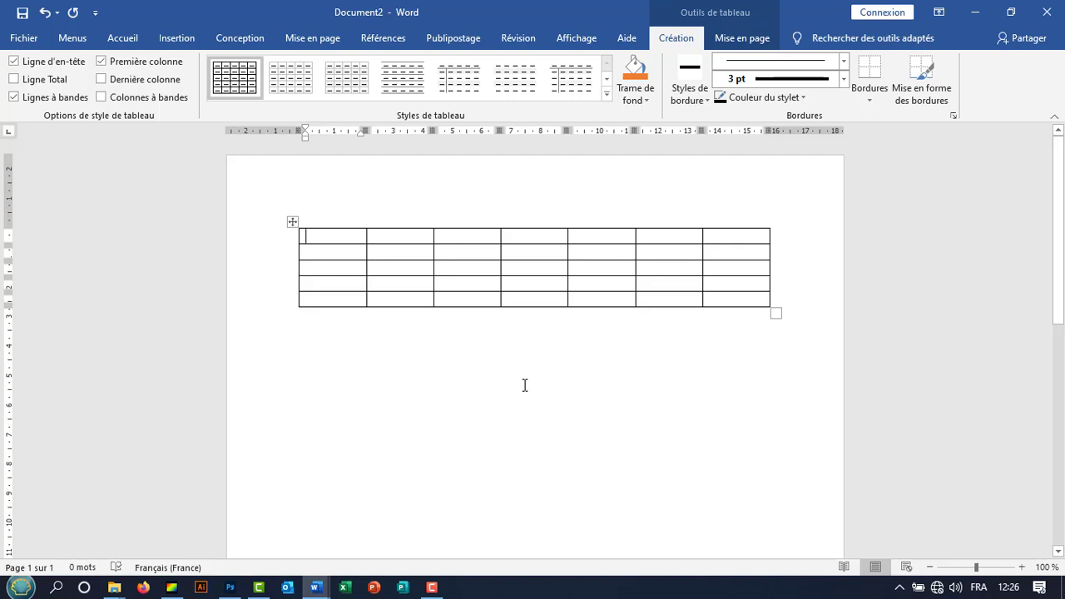
Step: Select cells of the table's top row, then the first column, then the second row
drag(358, 235, 743, 237)
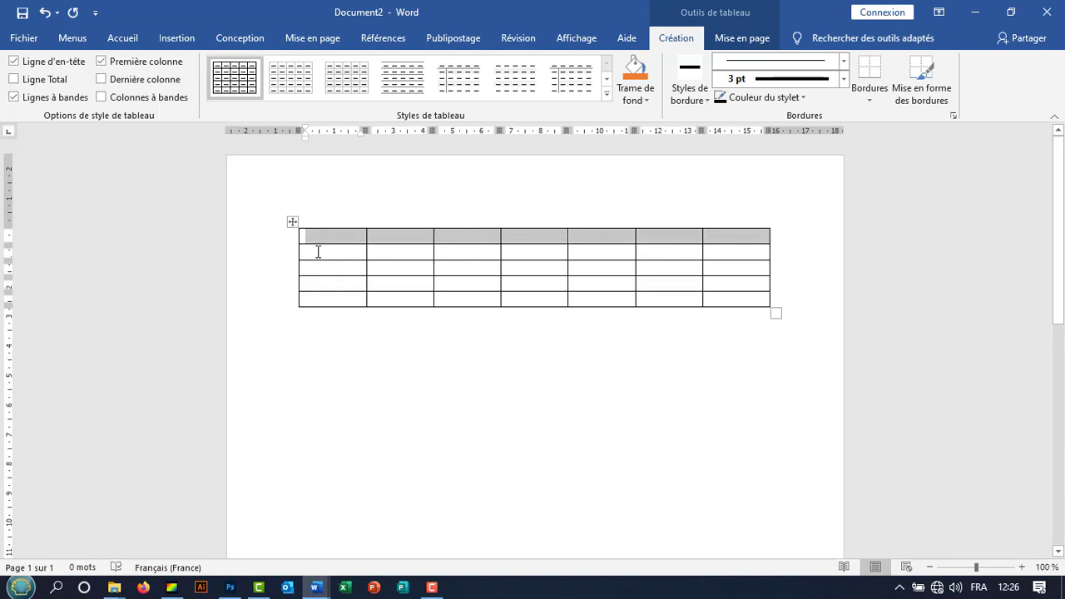
click(322, 214)
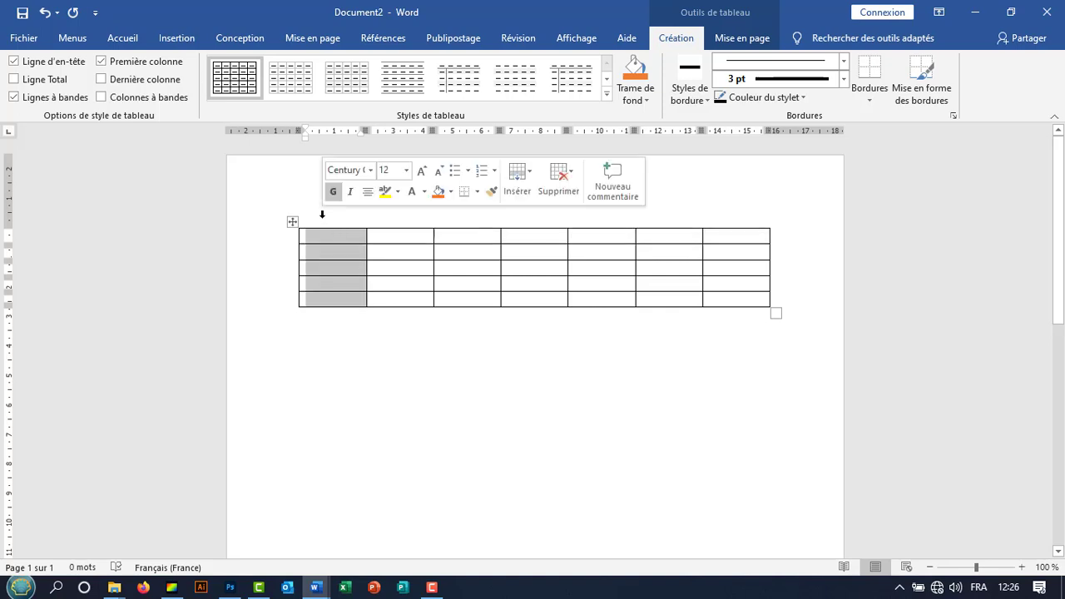
click(257, 259)
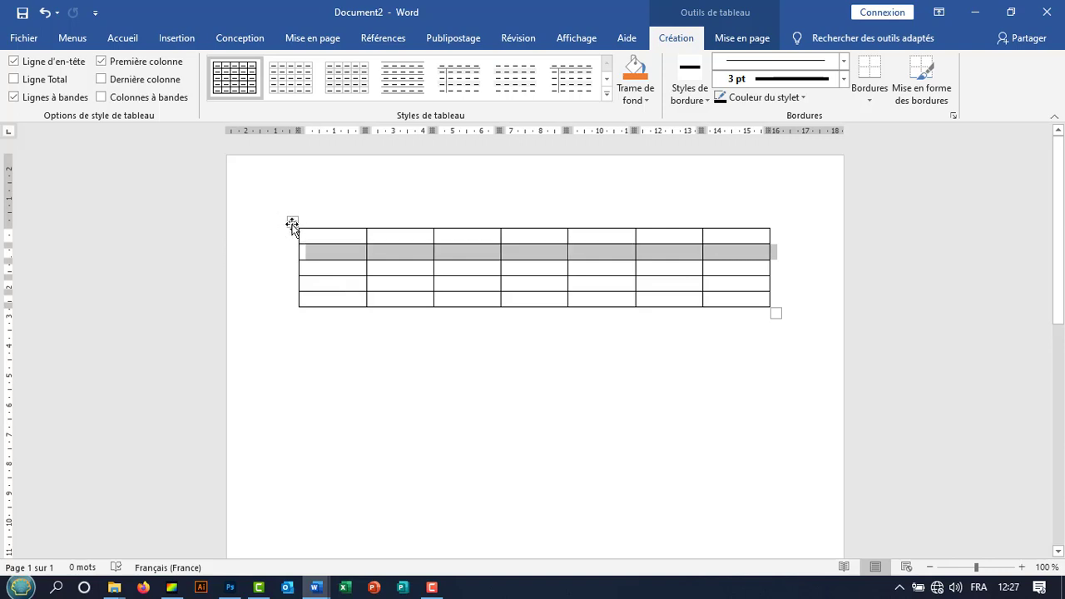
Step: Drag the table further down so an empty line sits above it
drag(292, 223, 286, 355)
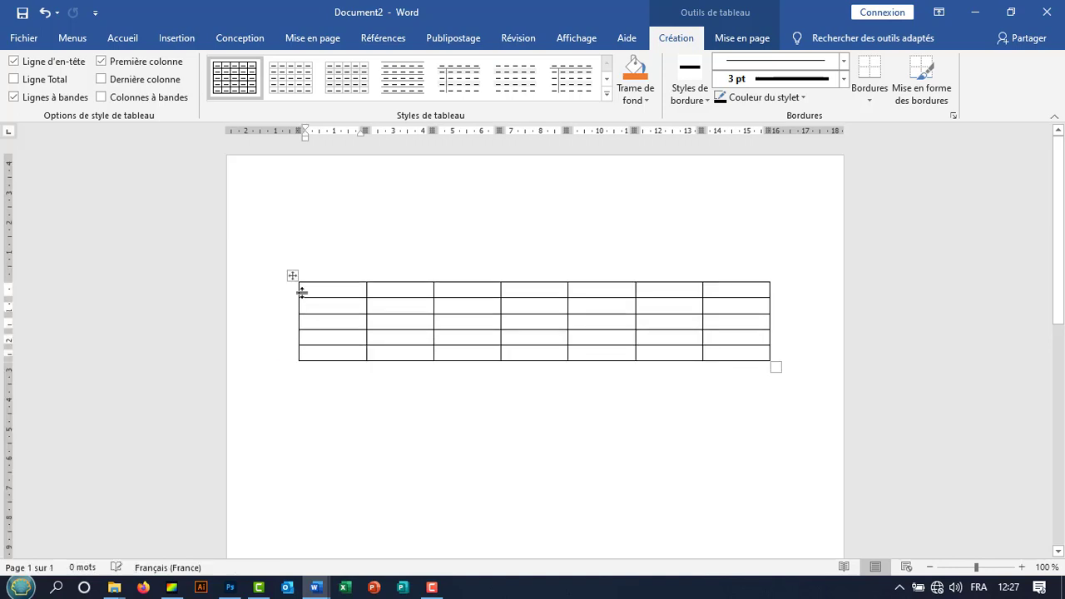
mouse_move(292, 276)
mouse_down()
mouse_move(309, 209)
mouse_move(290, 273)
mouse_up()
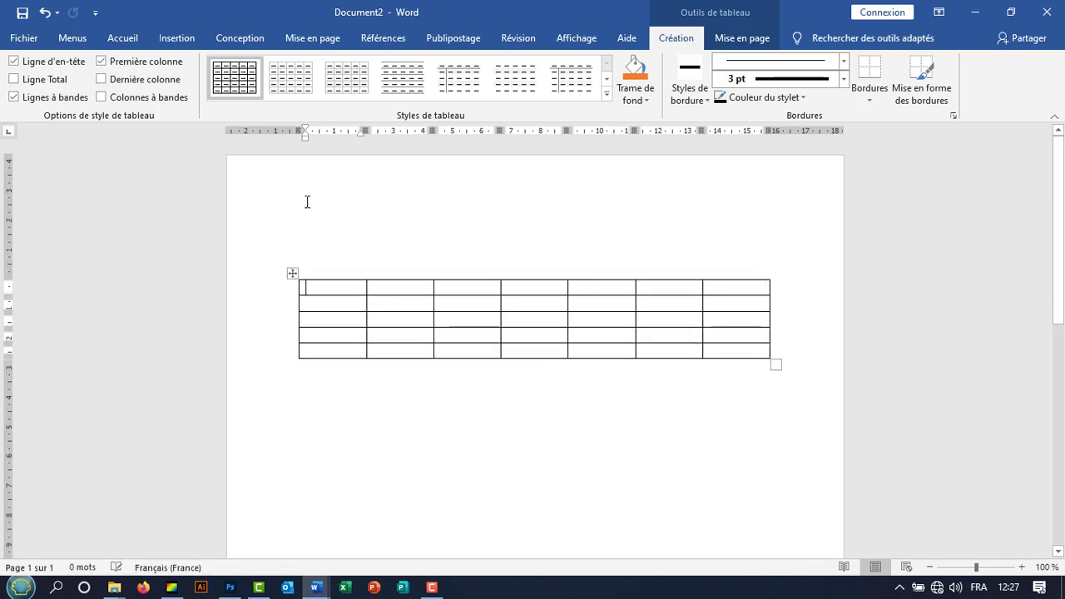
click(361, 239)
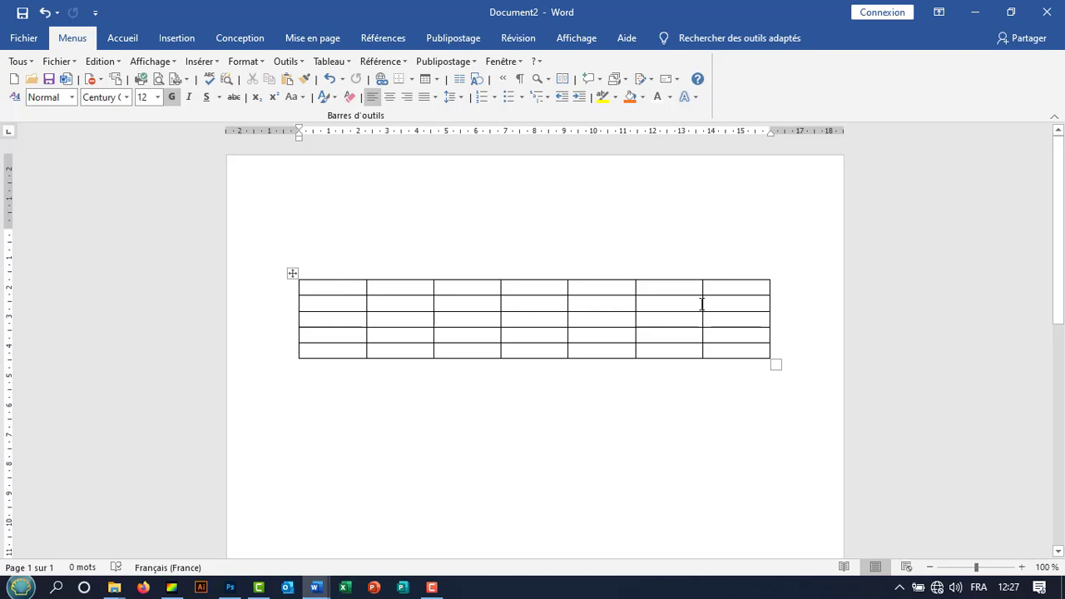
Step: Set the top-right cell's paragraph direction to right-to-left
click(756, 286)
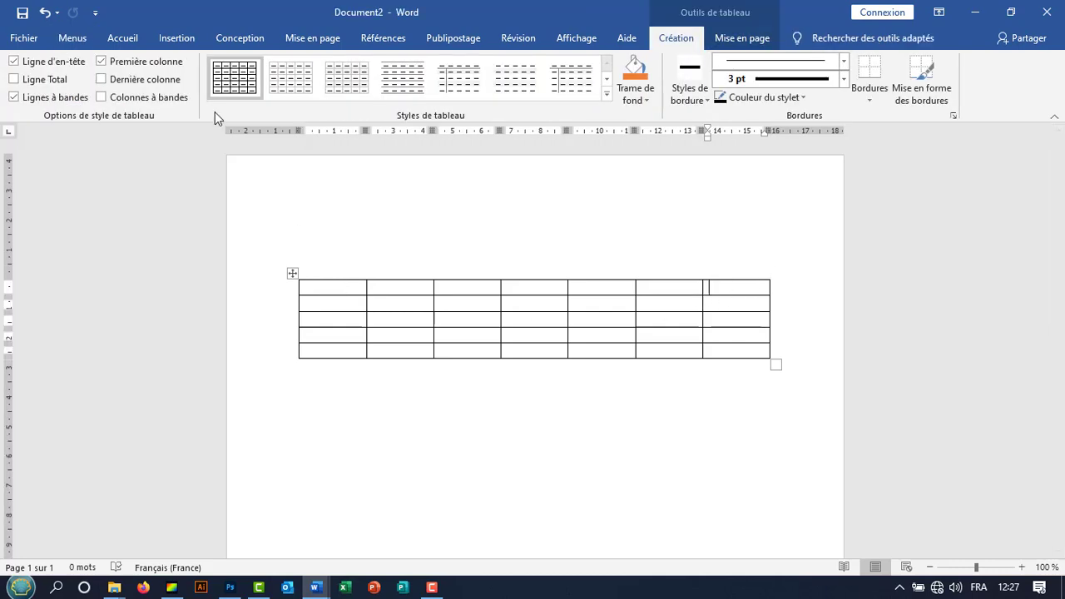
click(124, 39)
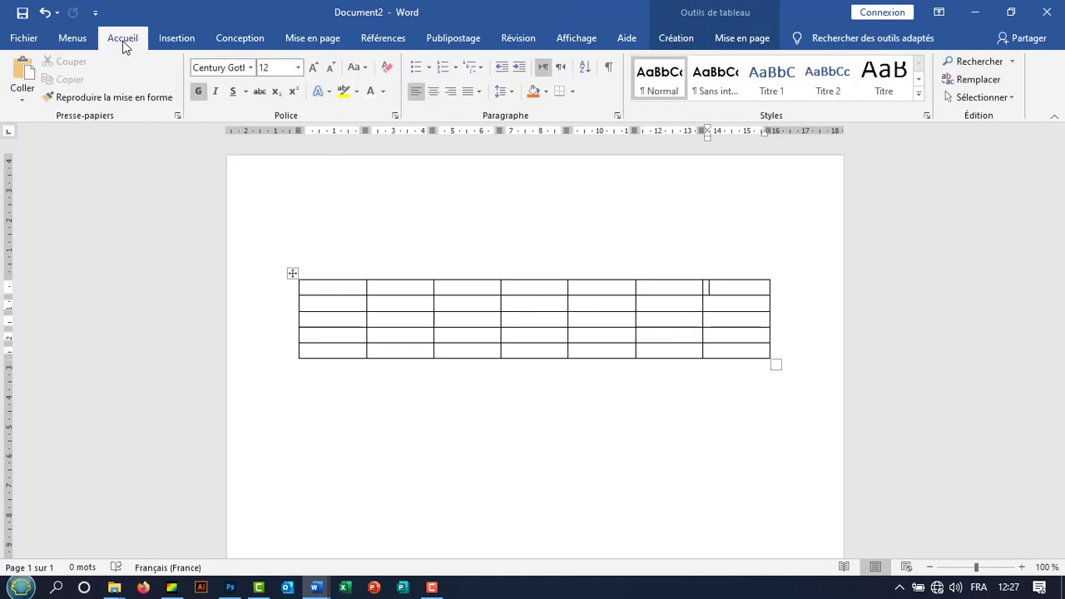
click(560, 68)
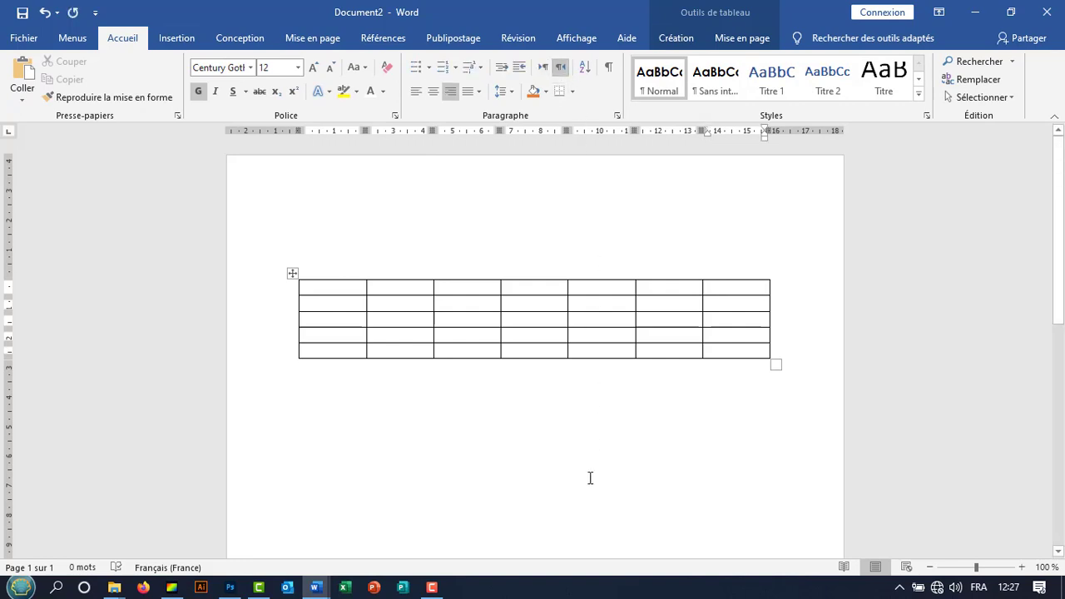
Step: Switch typing to Arabic and enter الاثنين, الثلاثاء and الاربعاء in the three rightmost header cells
key(alt+shift)
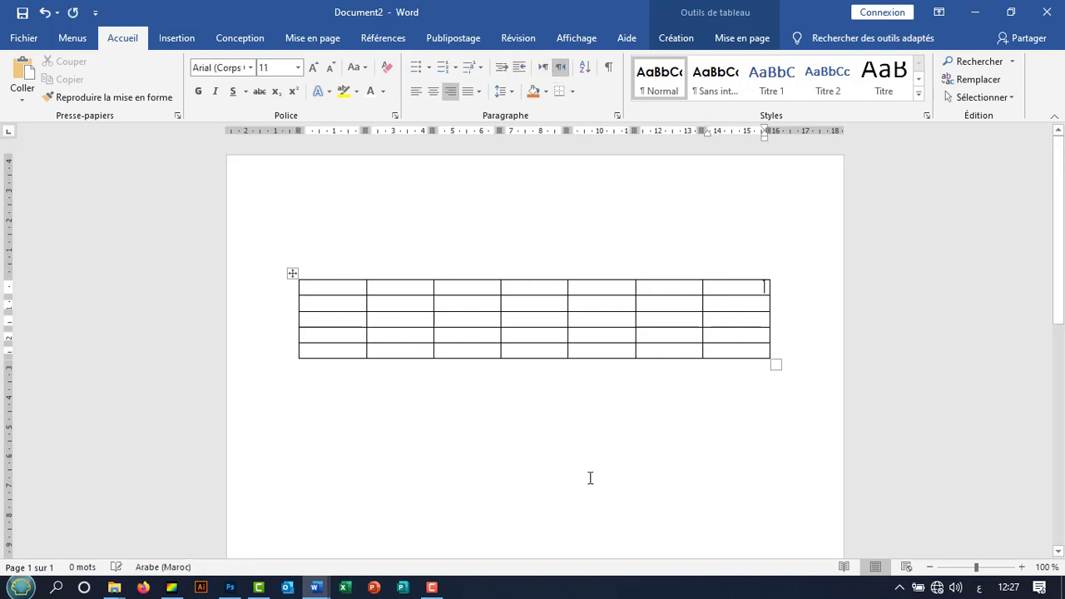
text(الاثني)
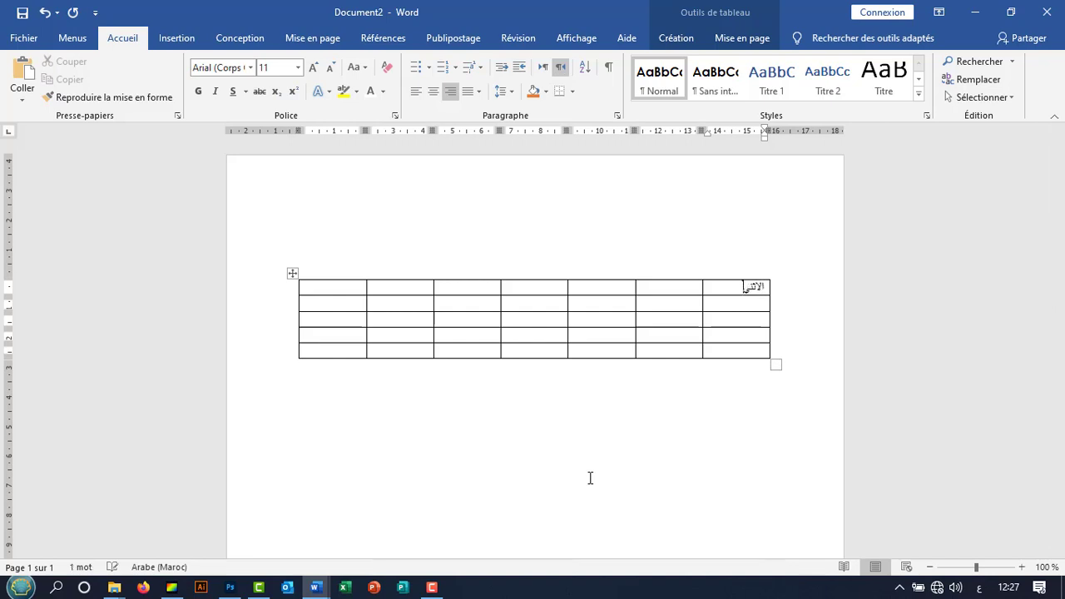
text(ن)
key(Tab)
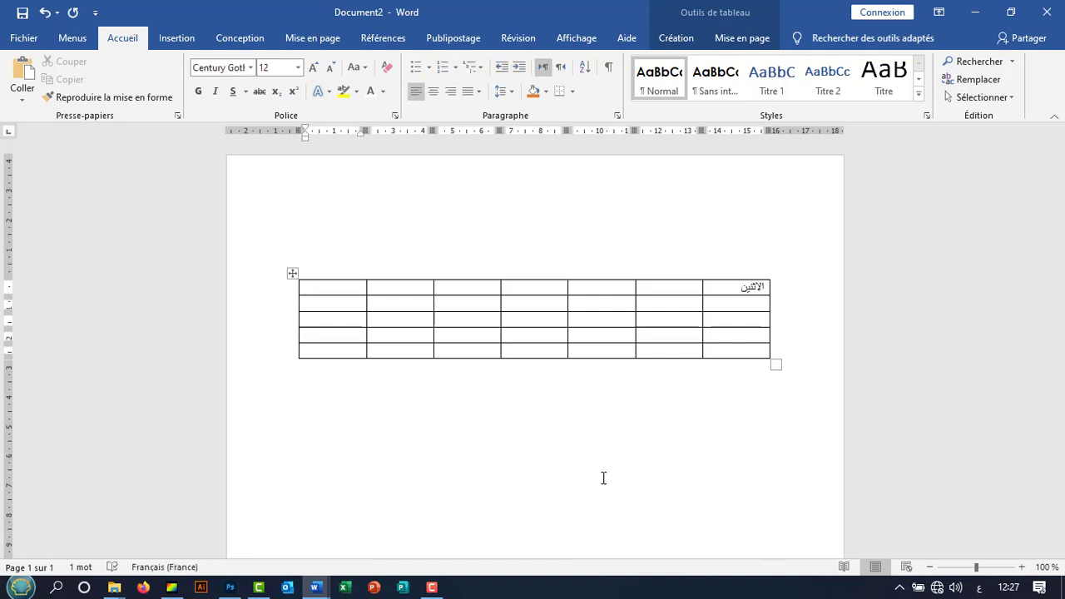
click(695, 275)
click(693, 285)
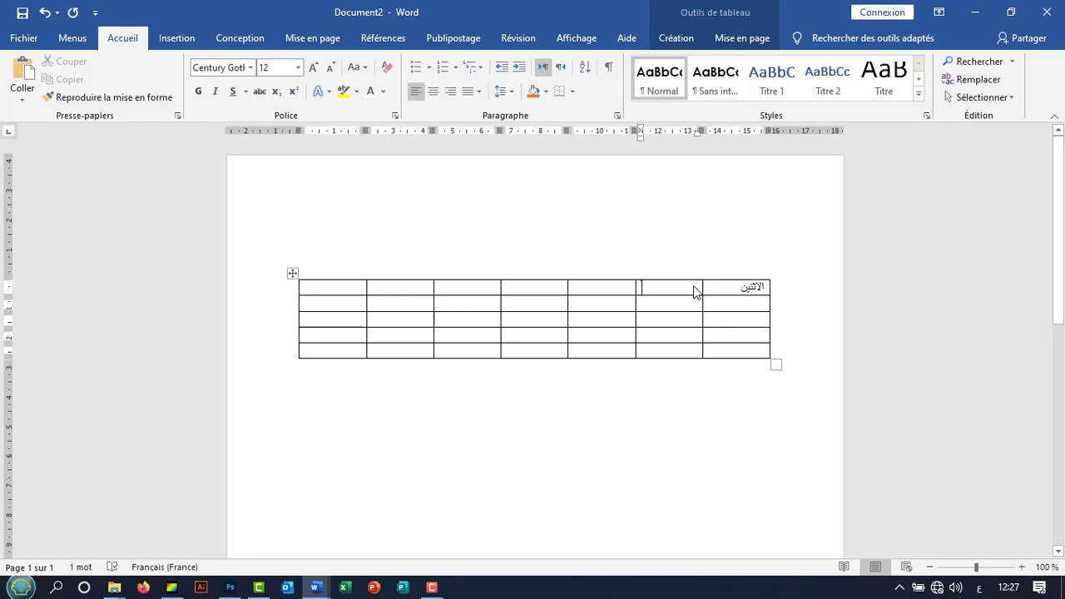
text(الثلاث)
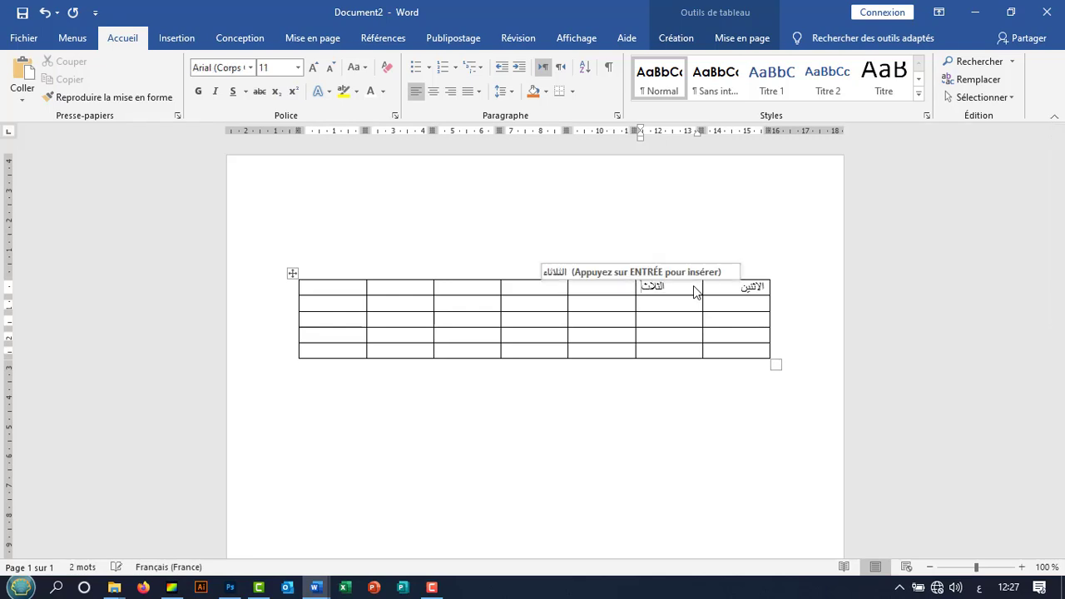
text(اء)
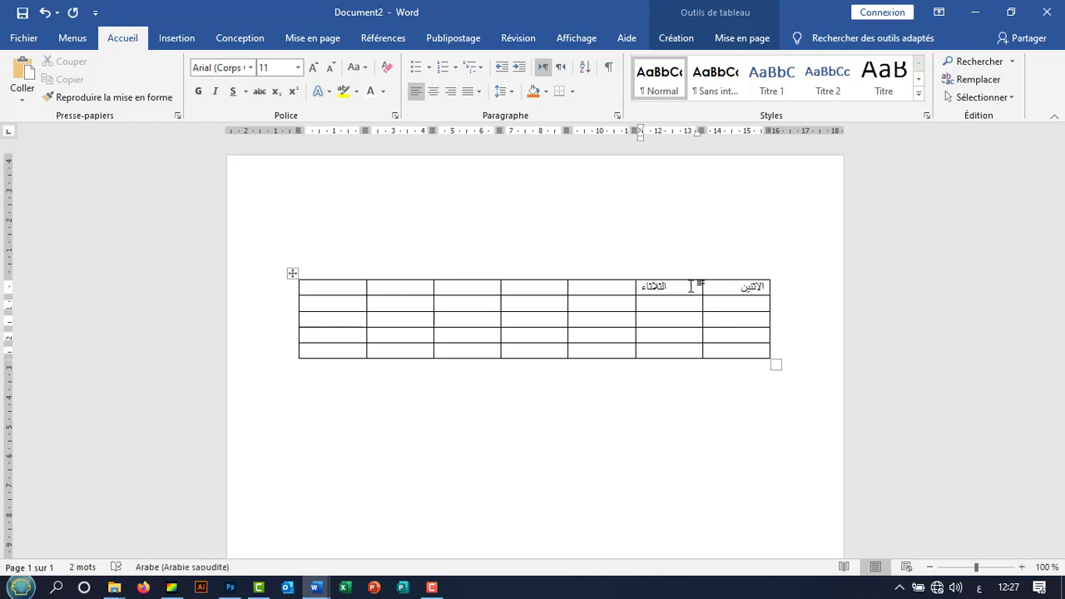
click(628, 287)
text(ال)
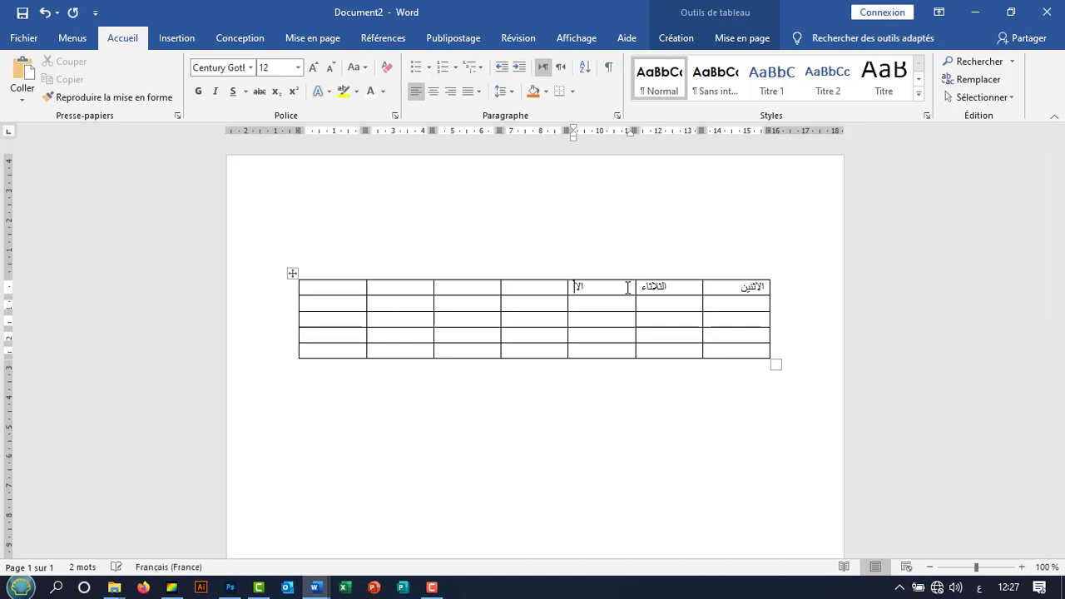
text(اربعا)
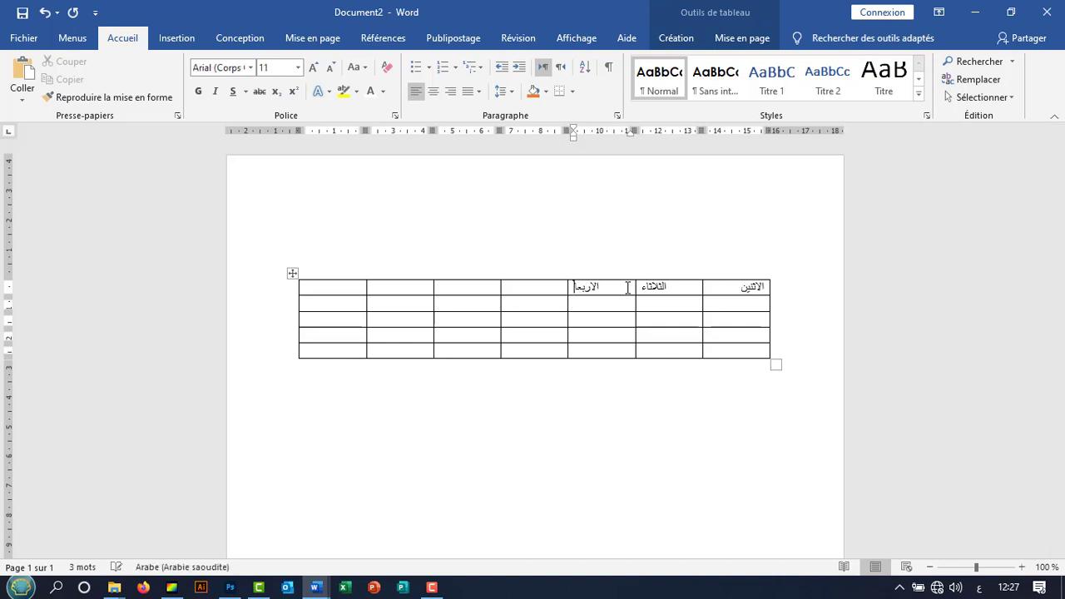
text(ء)
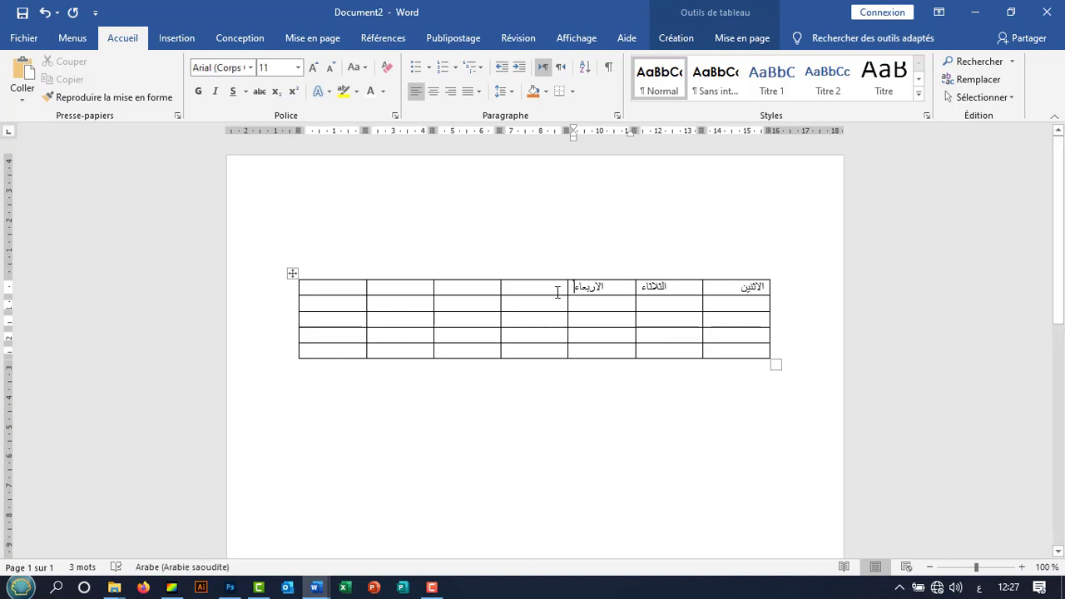
Step: Fill the remaining header cells with الخميس, الجمعة, السبت and الاحد
click(556, 291)
text(ال)
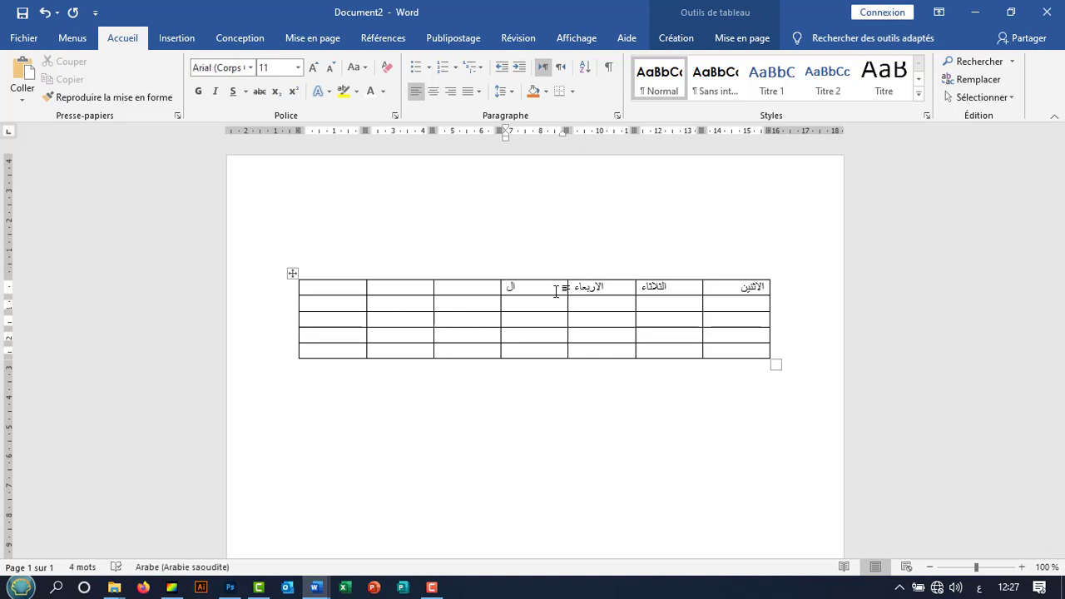
text(خم)
key(Return)
click(484, 286)
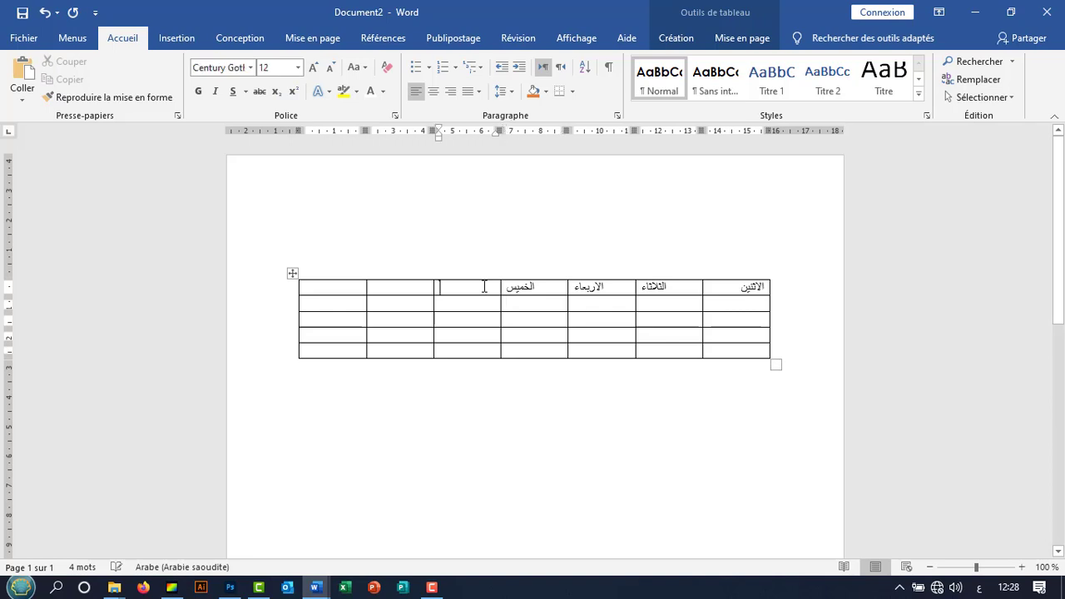
text(ال)
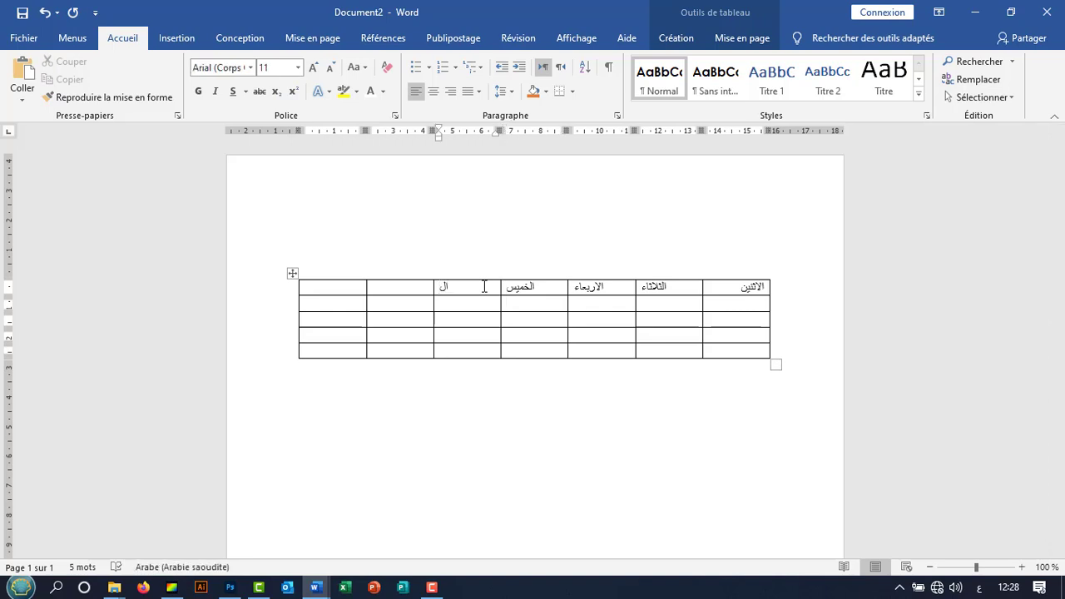
text(جمع)
text(ة)
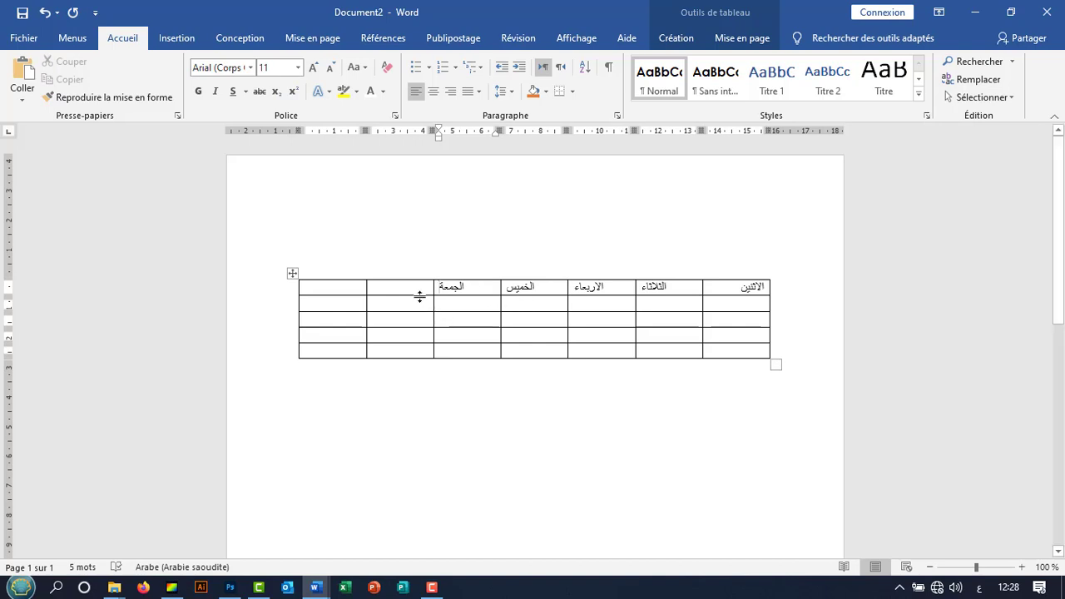
click(422, 277)
click(424, 288)
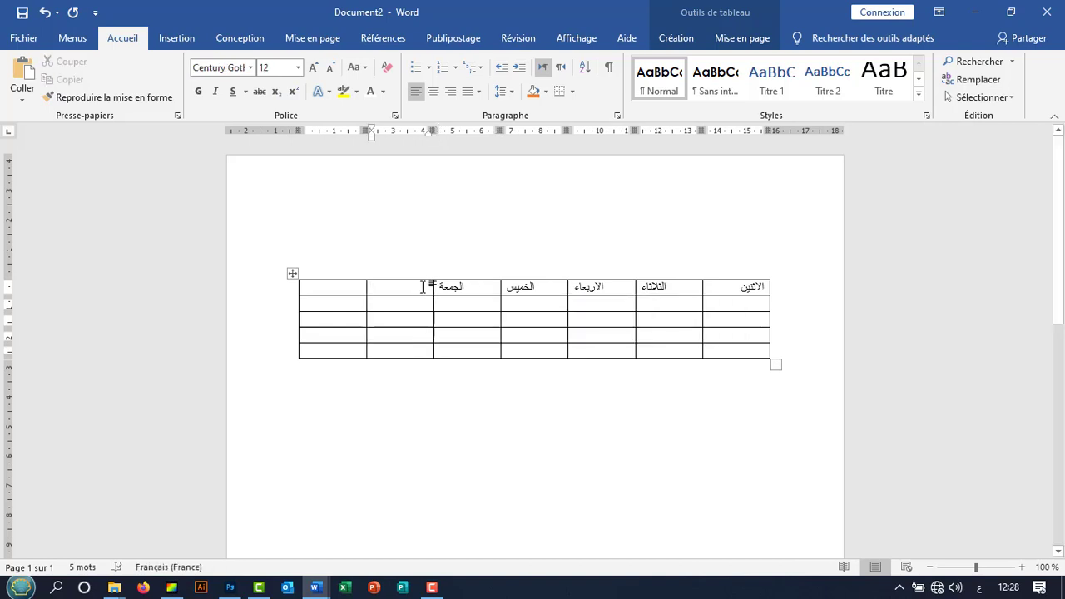
text(السبت)
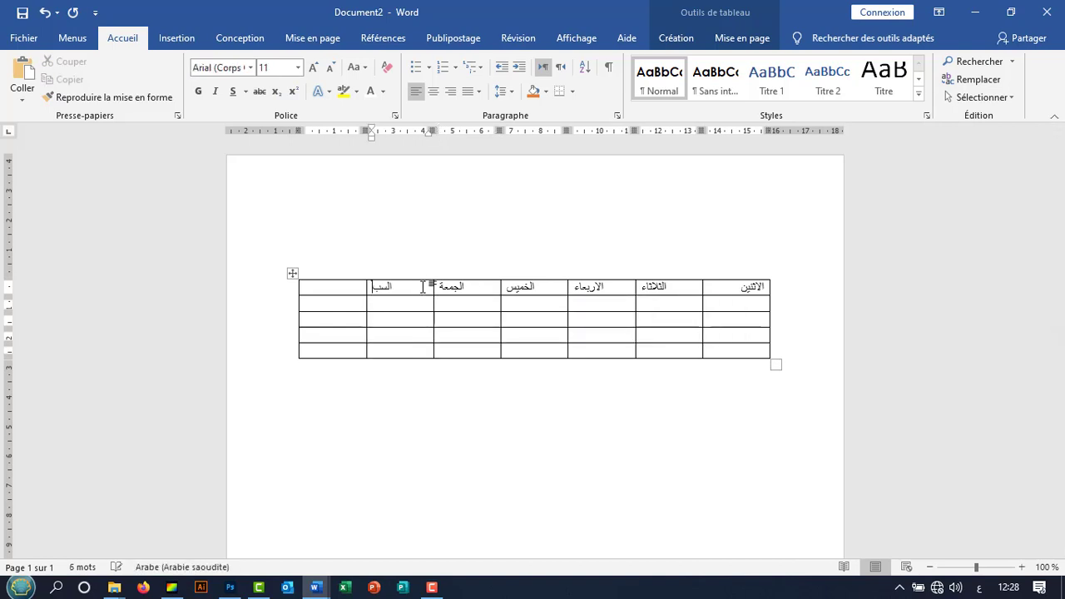
click(356, 290)
text(الا)
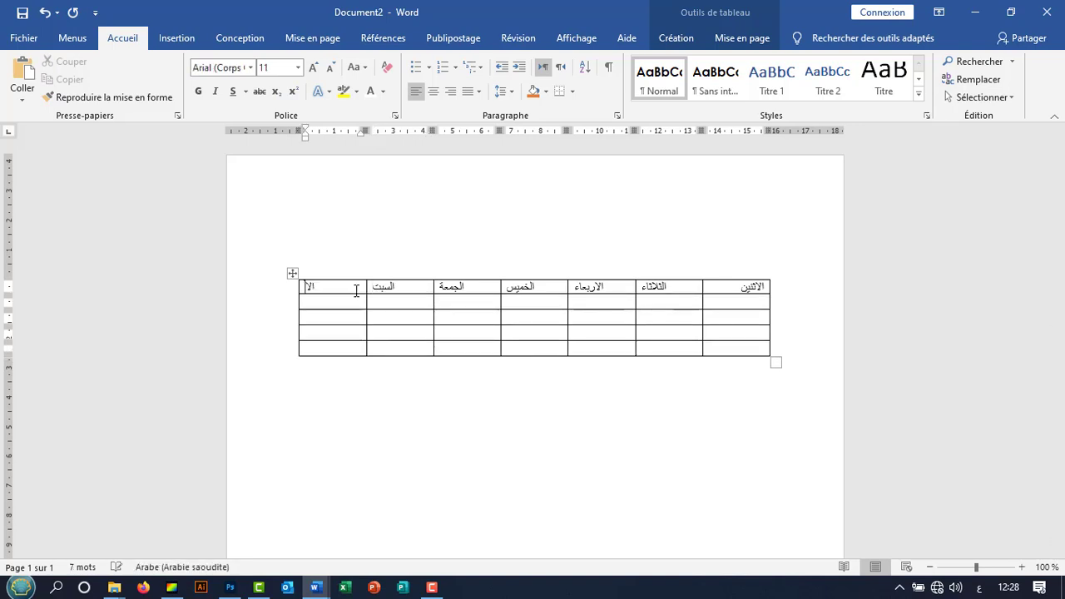
text(حد)
click(439, 406)
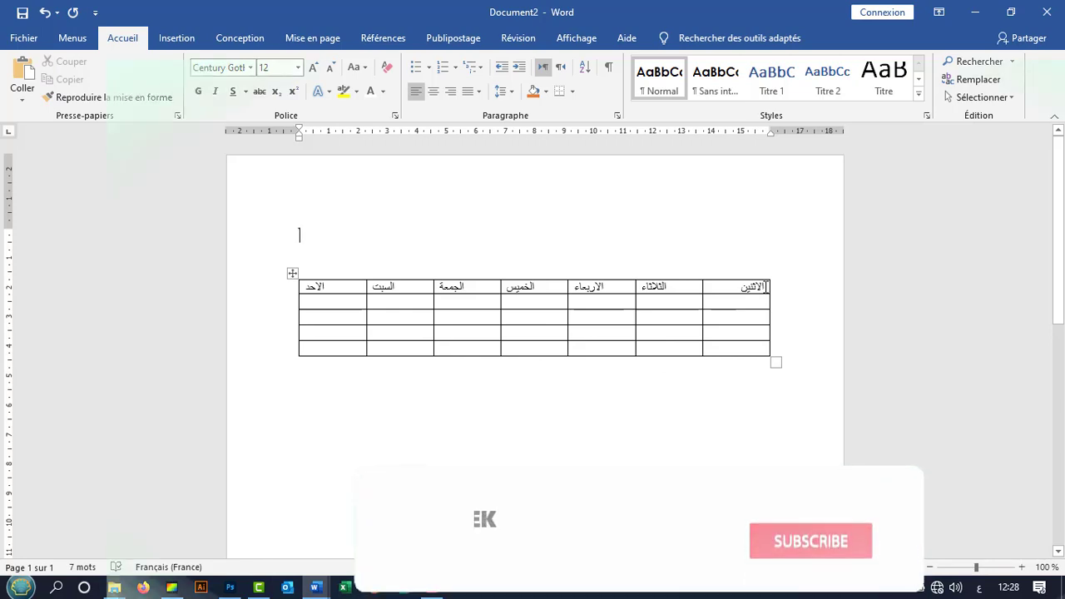
Step: Format the seven Arabic weekday headers as bold, centred, 18 pt text
drag(765, 286, 312, 297)
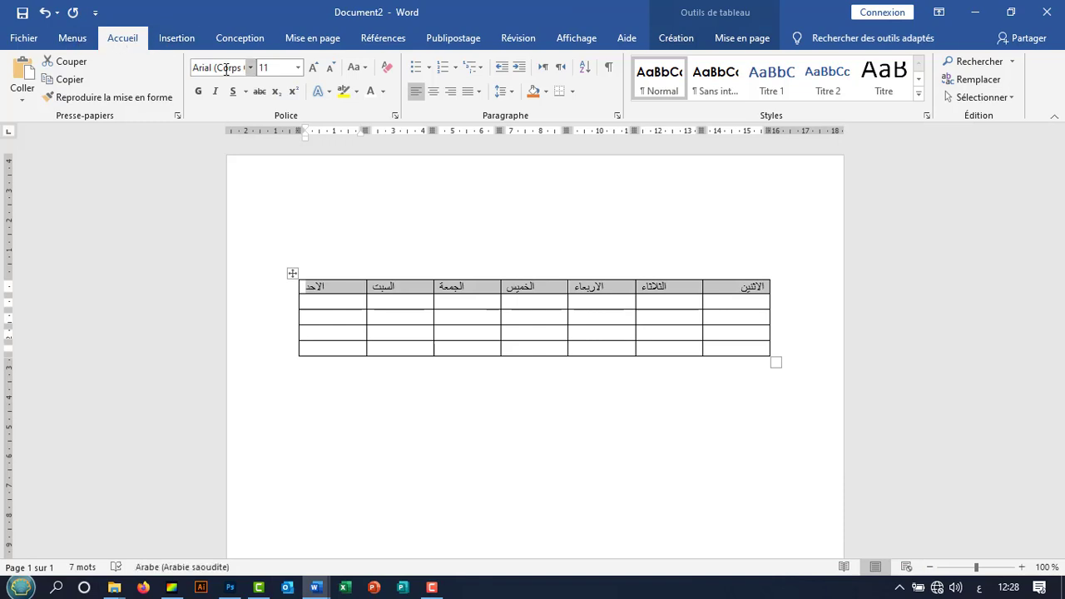
click(198, 90)
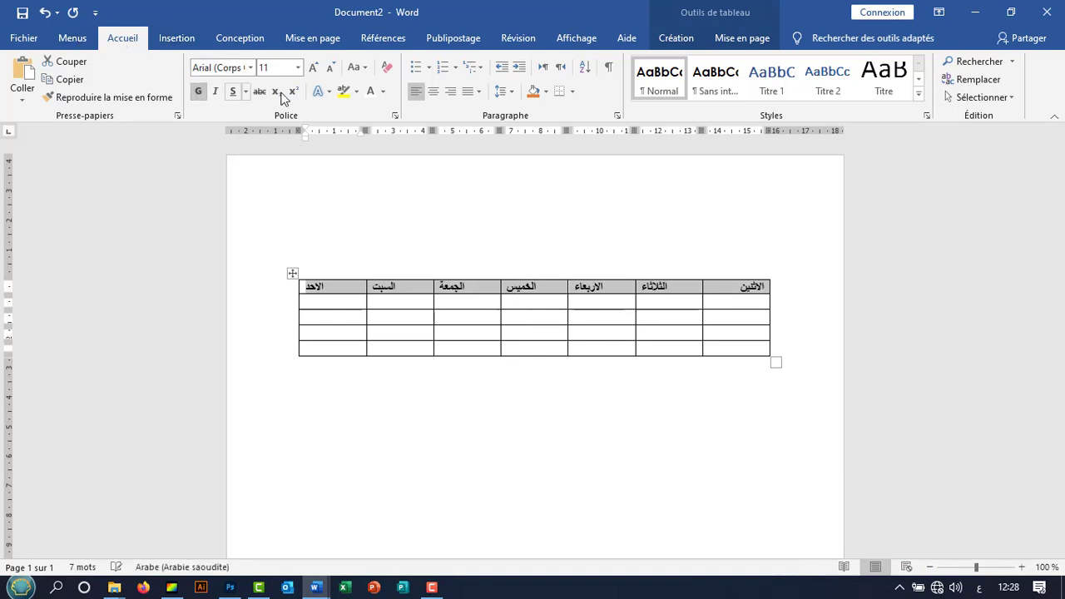
click(433, 92)
click(298, 67)
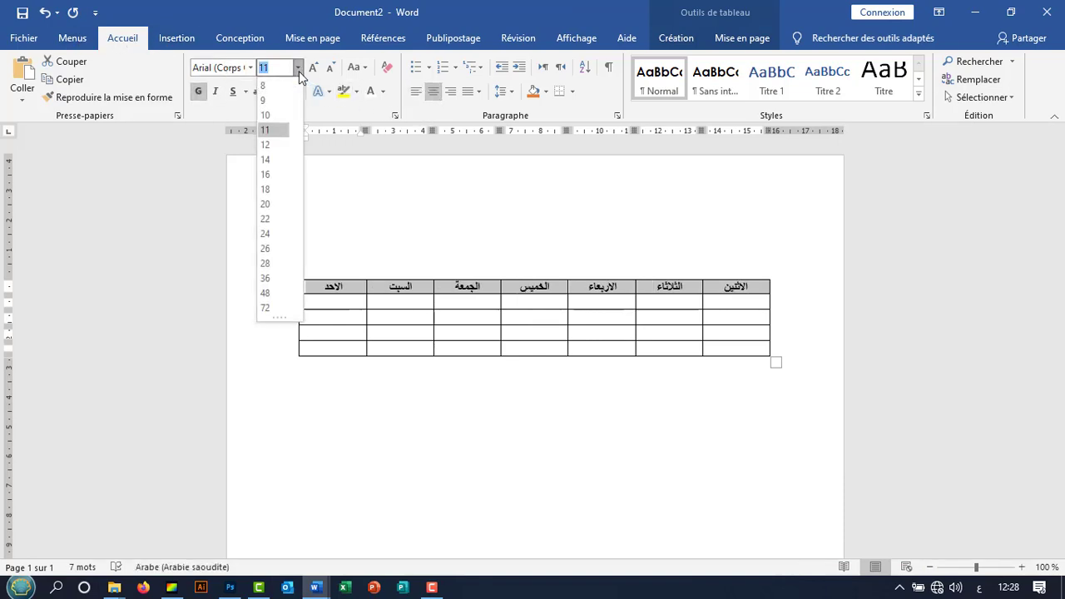
click(270, 190)
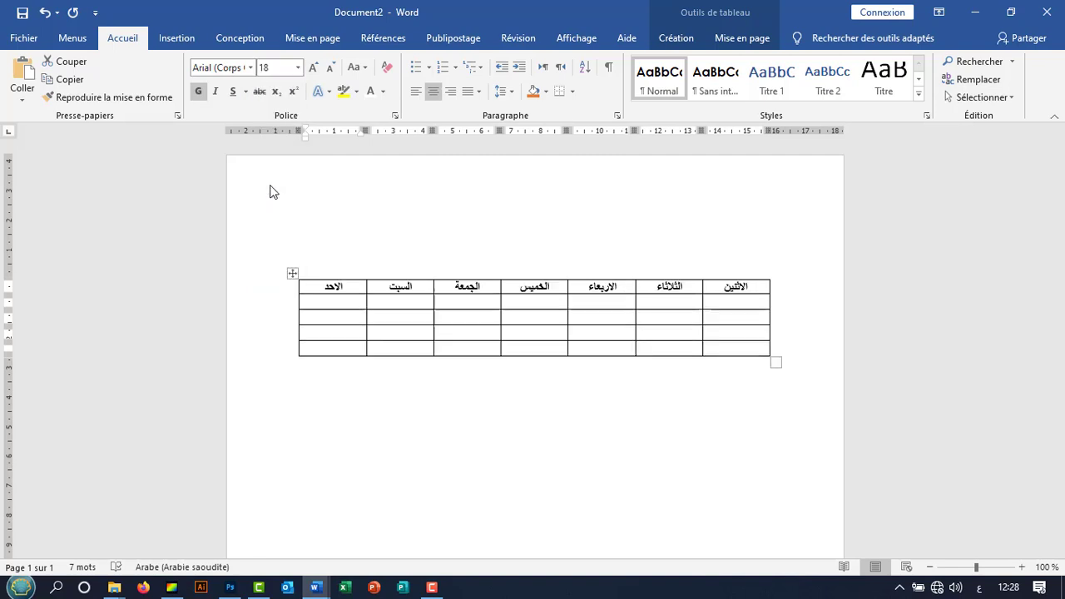
click(605, 405)
click(723, 326)
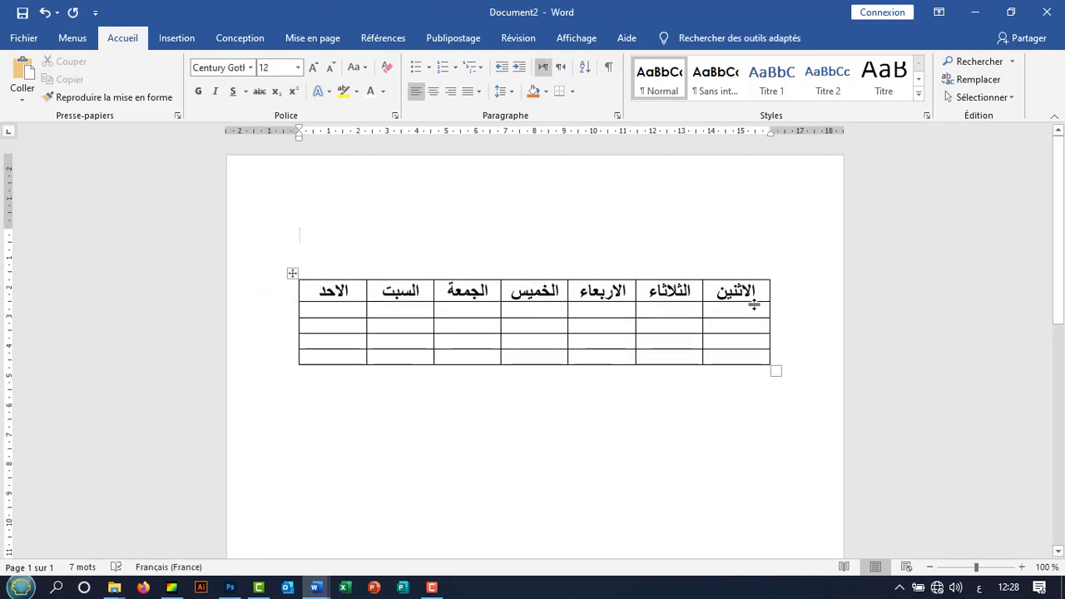
Step: Enter 08:00, 10:00 and 11:00 in the data cells under الاثنين, الاربعاء and الجمعة
click(753, 310)
text(0)
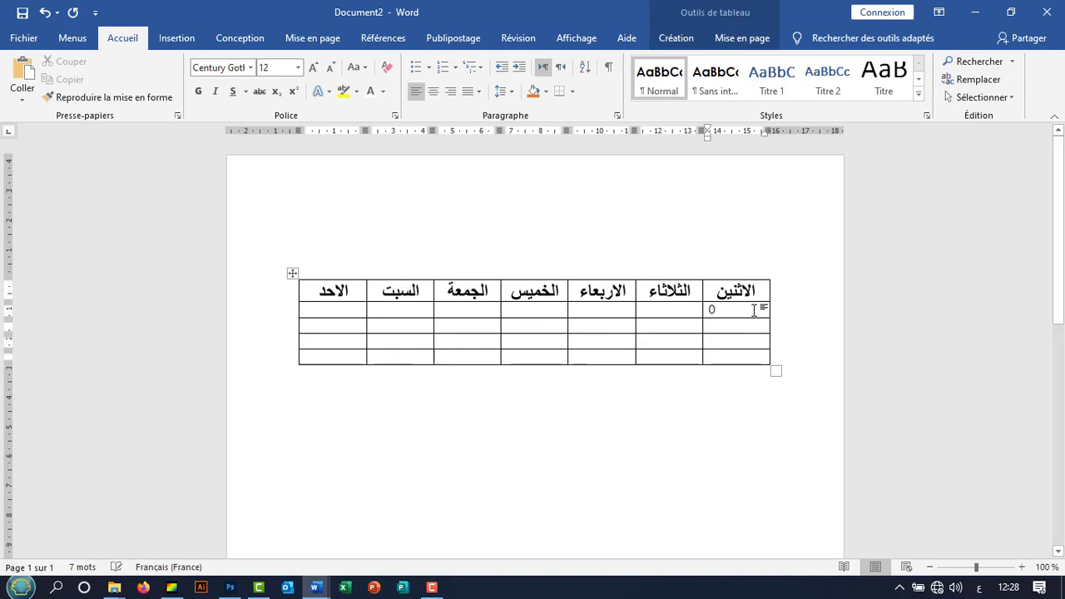
text(8:00)
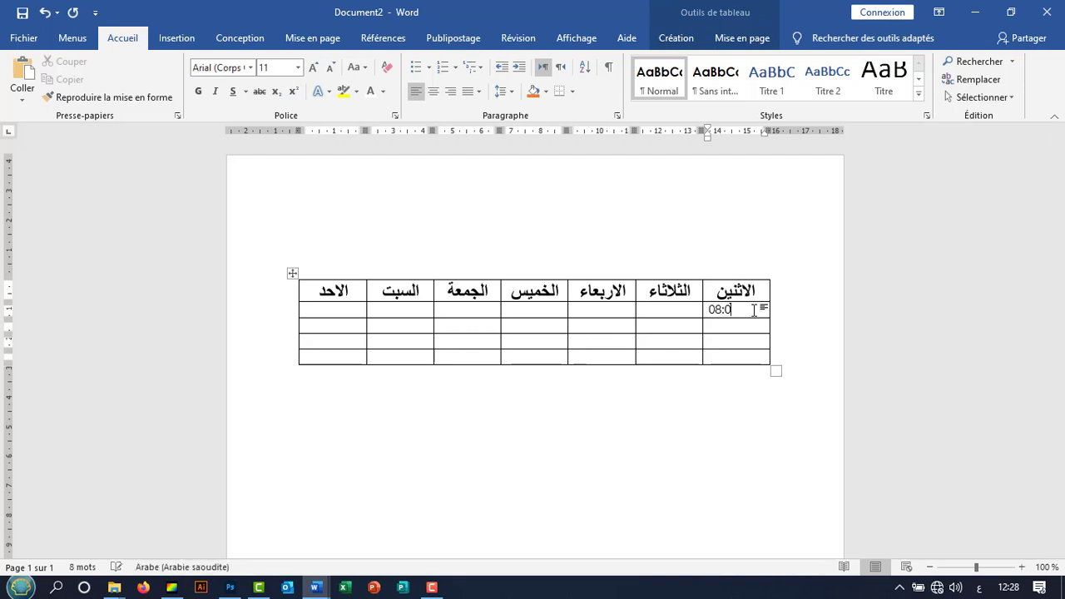
click(596, 328)
text(10:)
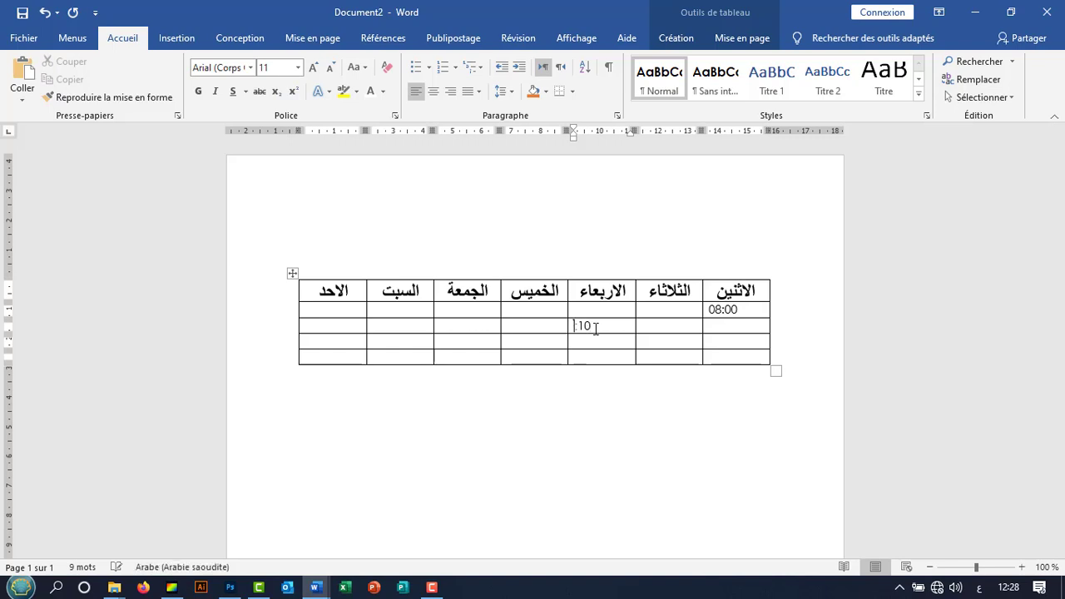
text(00)
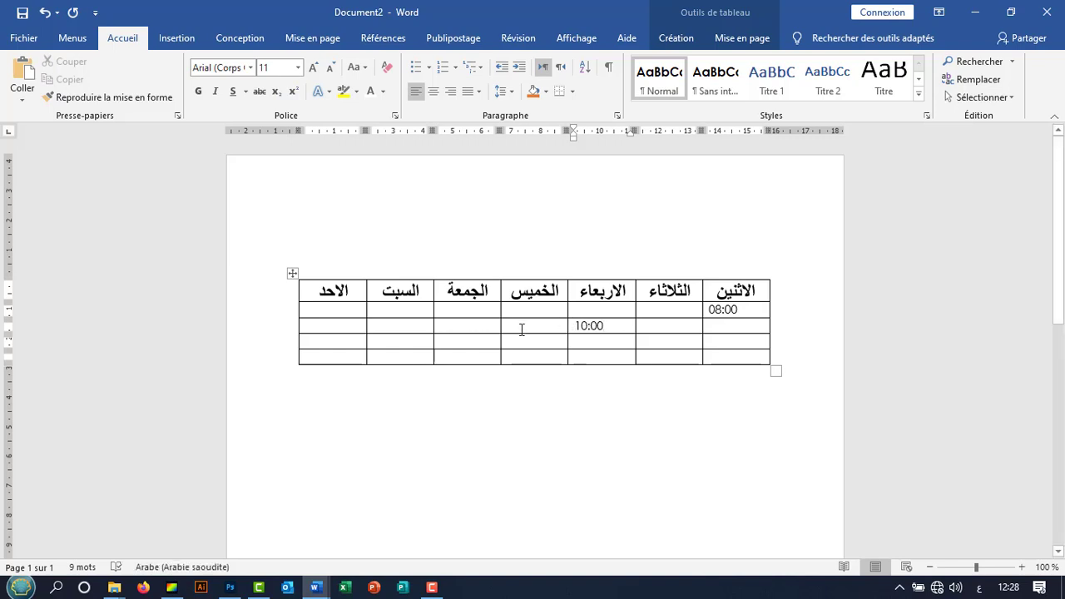
click(463, 326)
text(11)
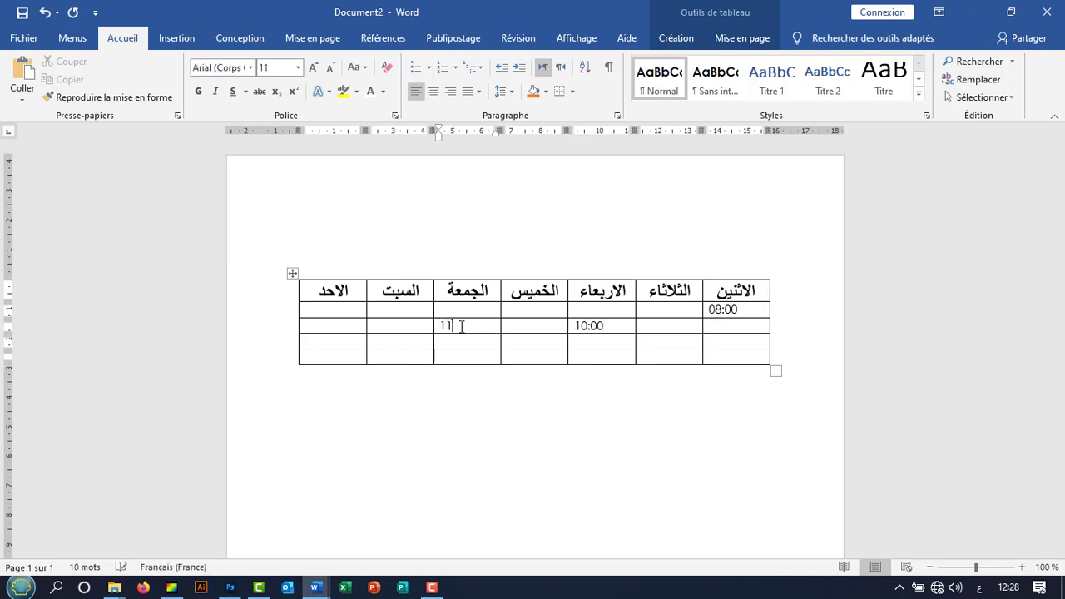
text(:00)
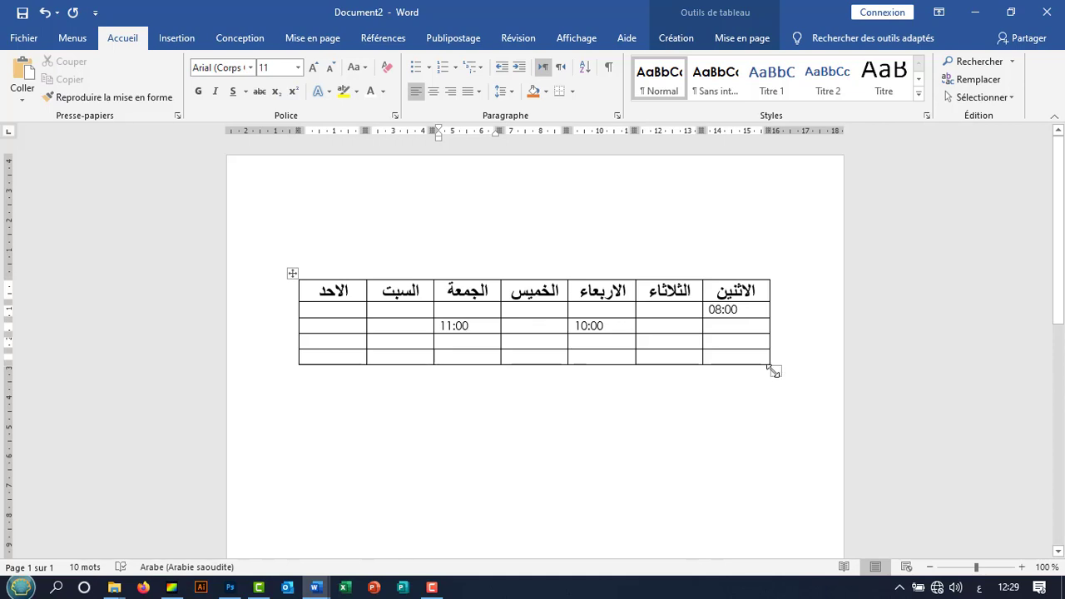
Step: Drag the table's bottom-right corner down and right for taller rows and slightly wider columns
drag(774, 372, 779, 392)
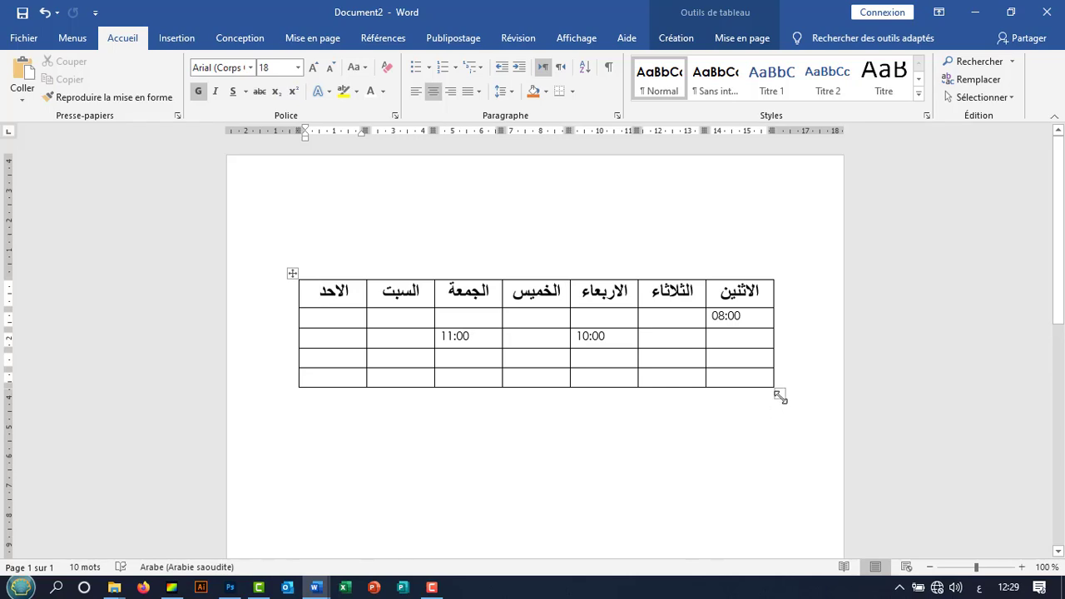
drag(780, 396, 786, 436)
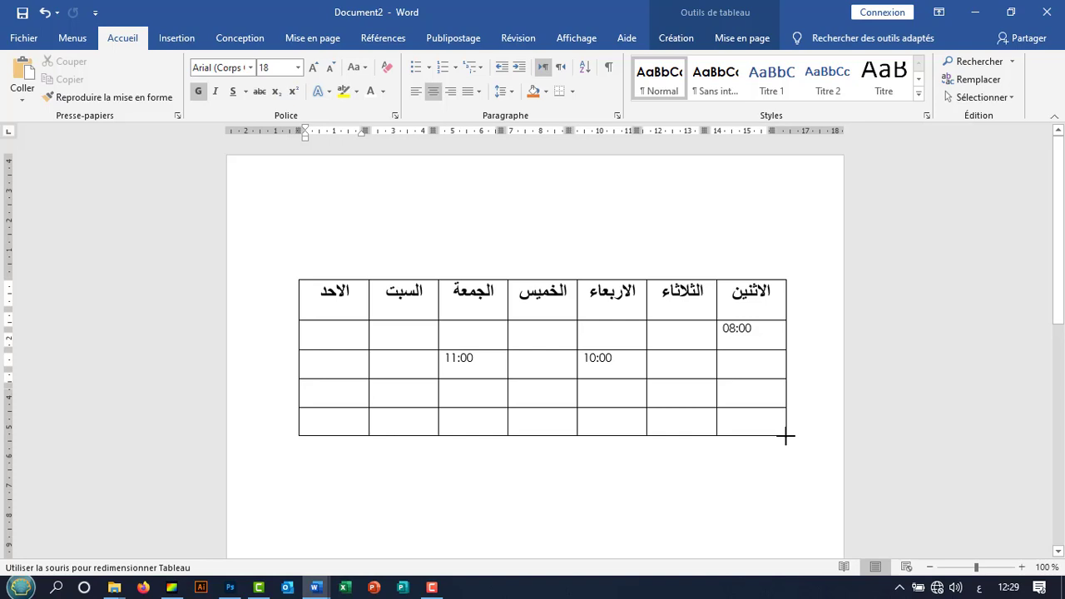
mouse_move(785, 435)
mouse_down()
mouse_move(681, 446)
mouse_move(784, 439)
mouse_up()
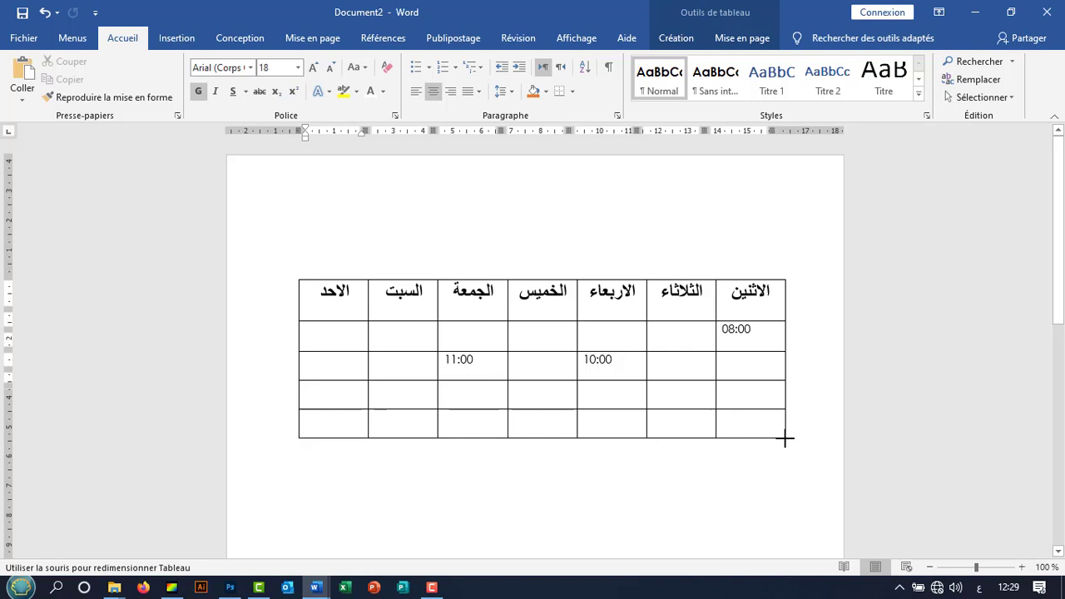
Step: Apply the Tableau Grille 4 - Accentuation 1 style to the whole schedule table
click(589, 484)
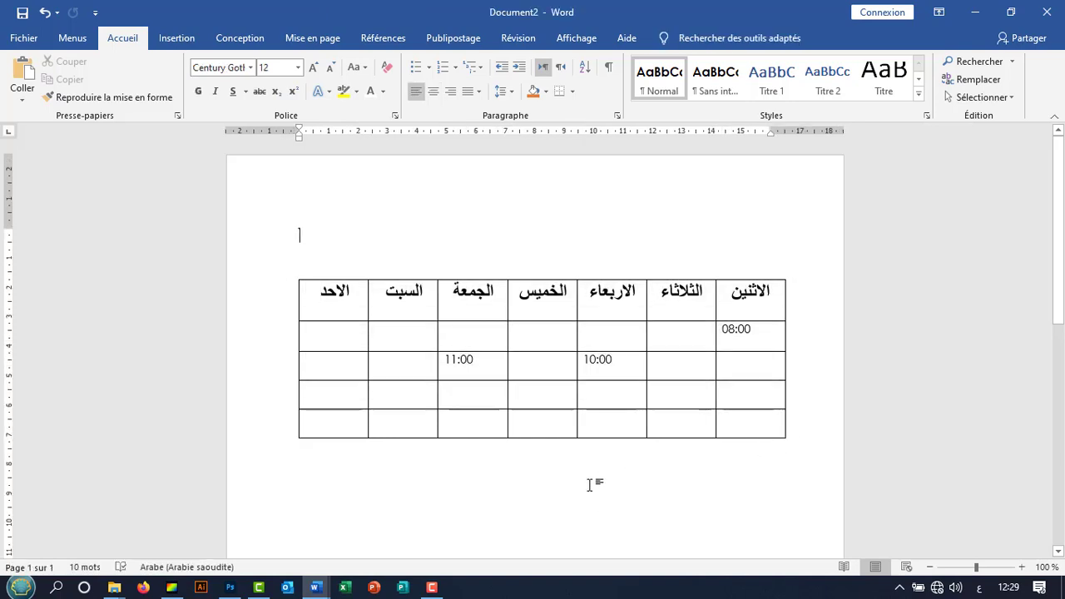
mouse_move(774, 293)
mouse_down()
mouse_move(427, 368)
mouse_move(314, 427)
mouse_up()
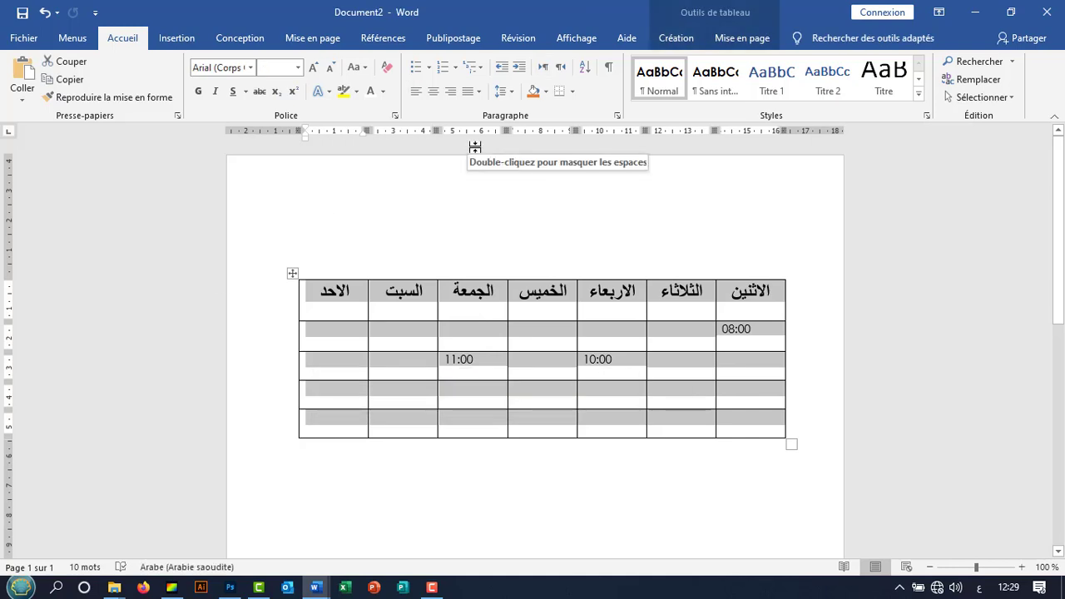
click(671, 41)
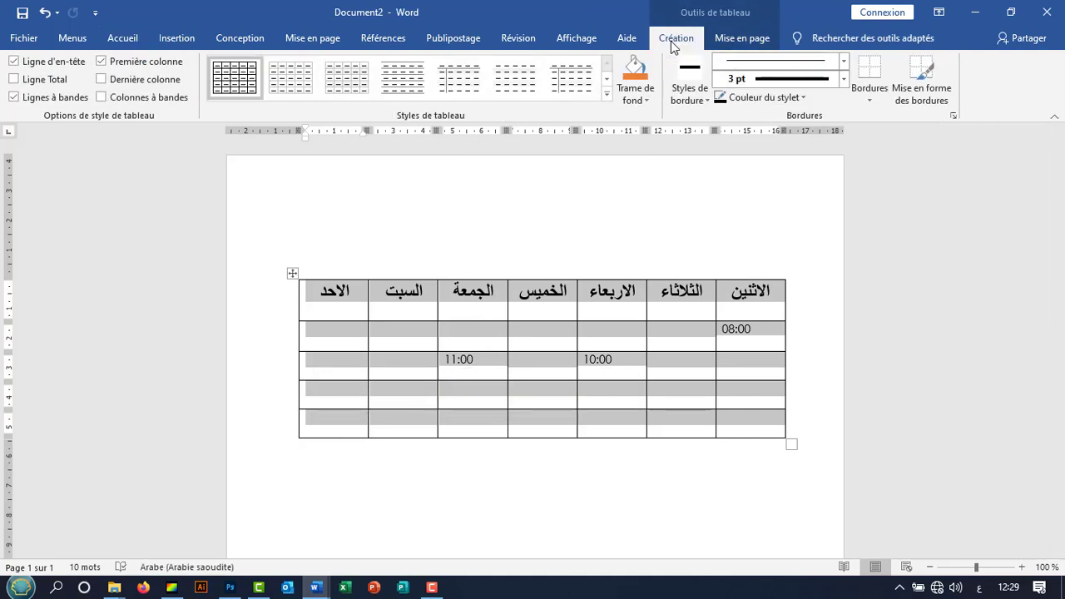
click(605, 96)
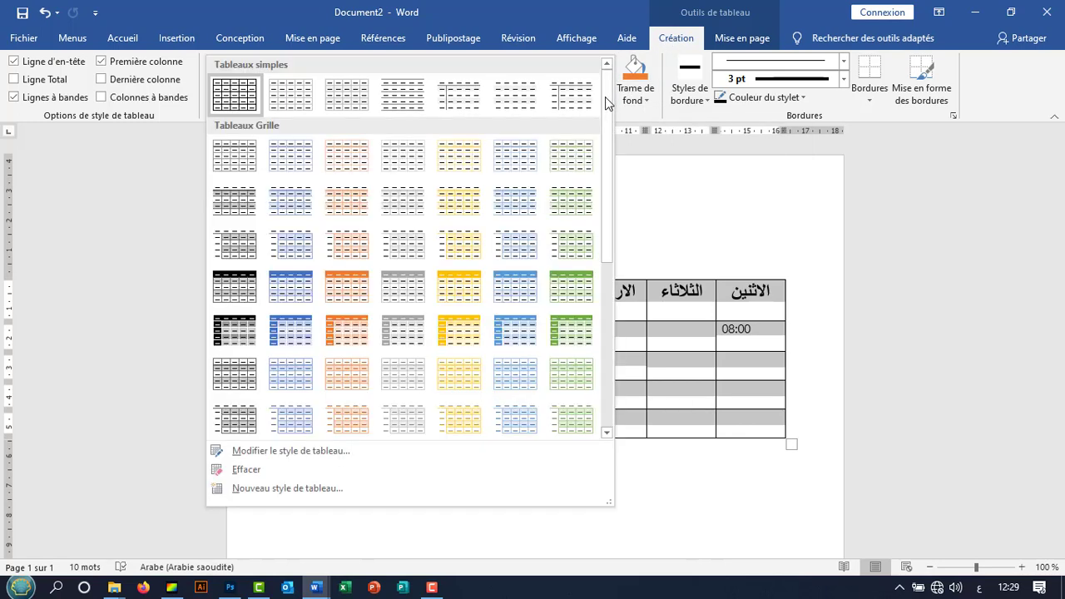
click(290, 297)
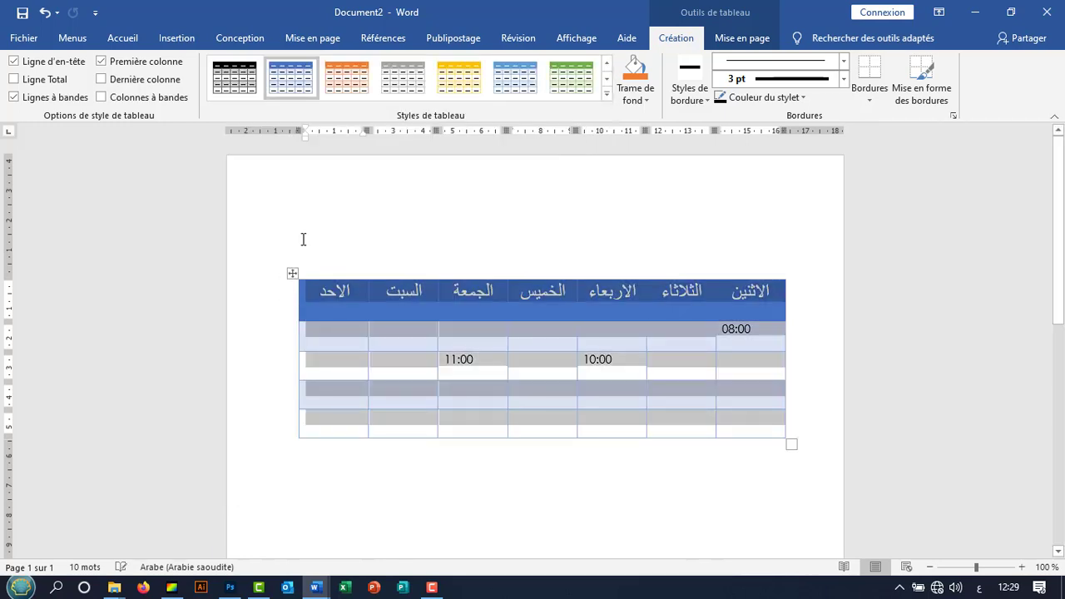
click(385, 218)
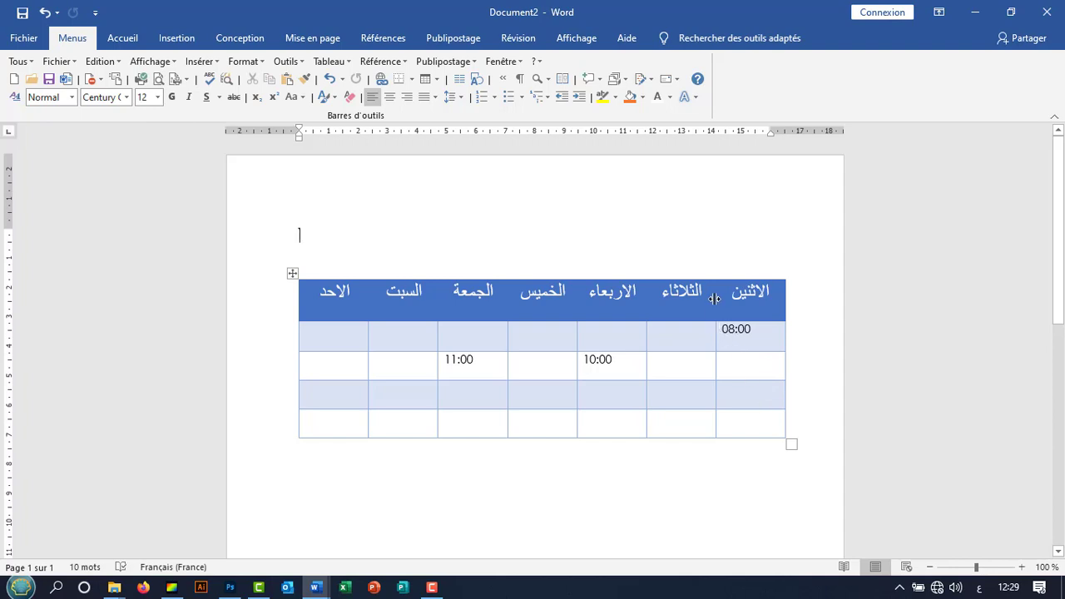
Step: Shade orange the الثلاثاء header, the الخميس cell beside 10:00, and a row-4 السبت cell
drag(699, 289, 663, 290)
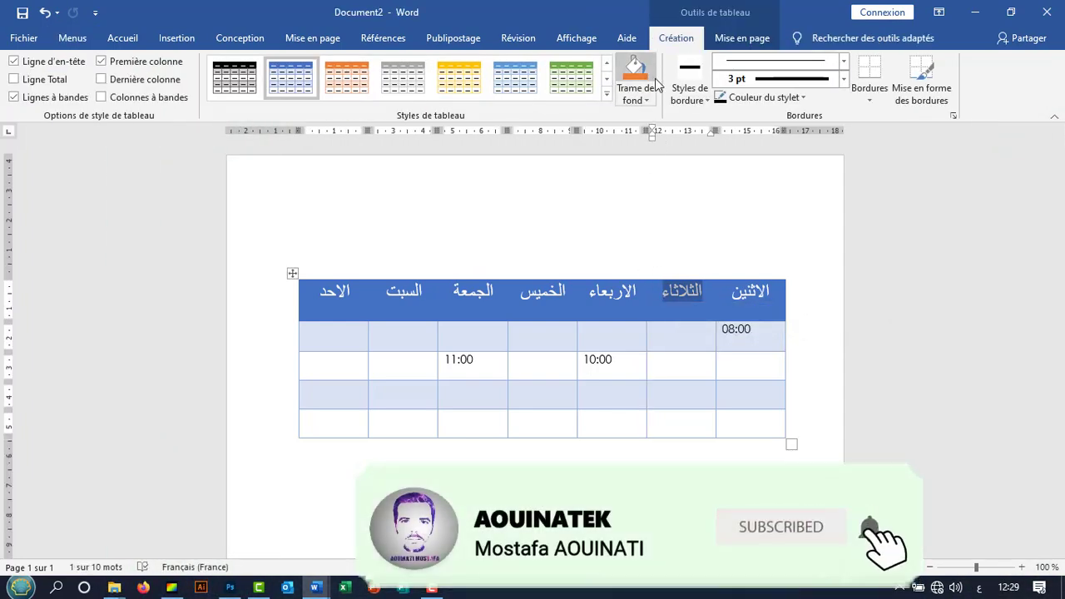
click(636, 76)
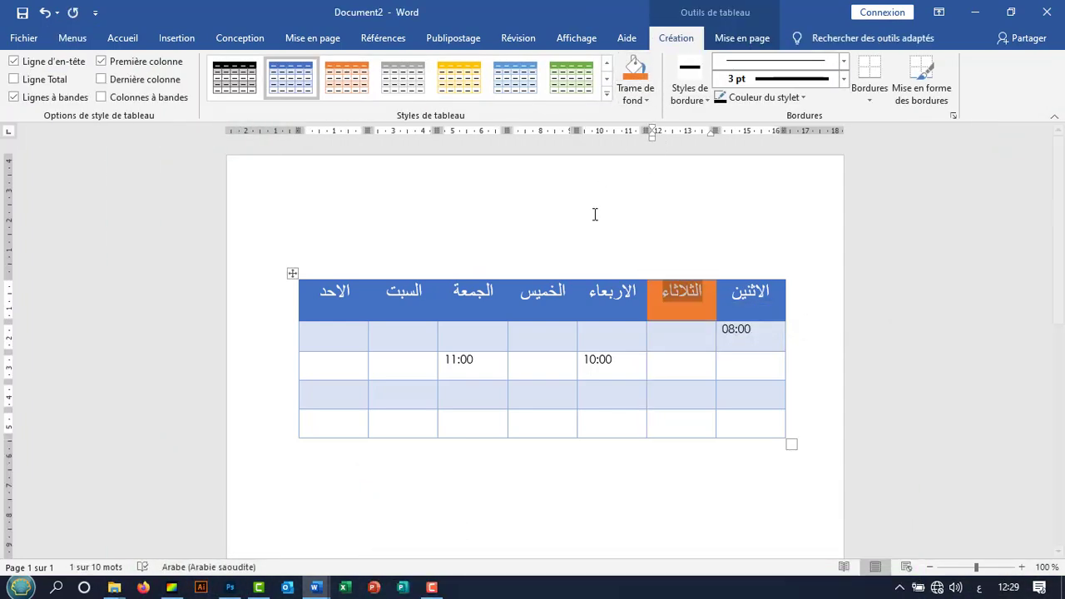
click(529, 364)
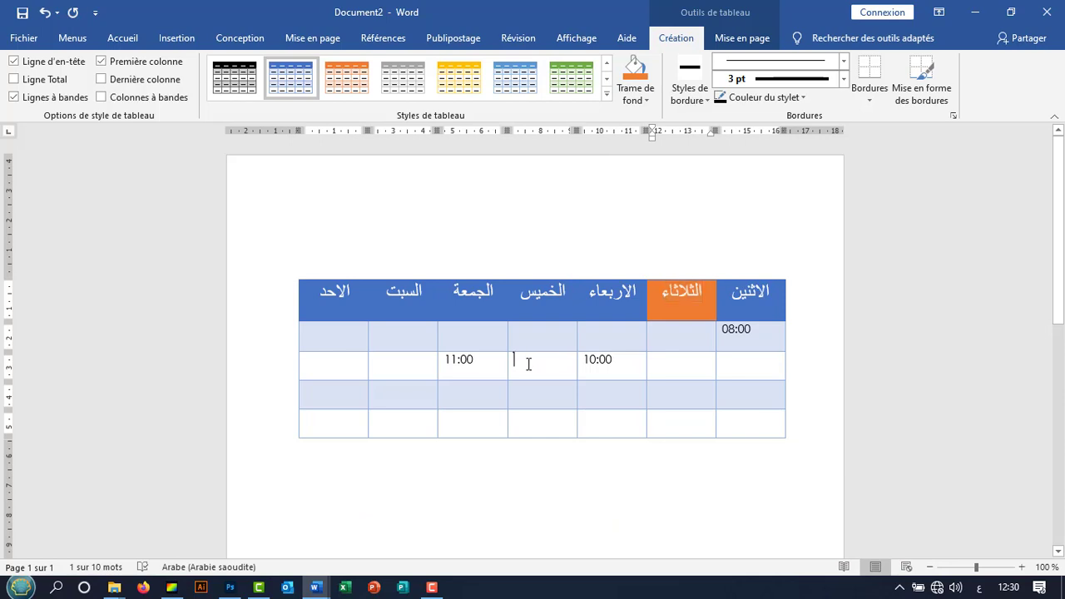
click(635, 75)
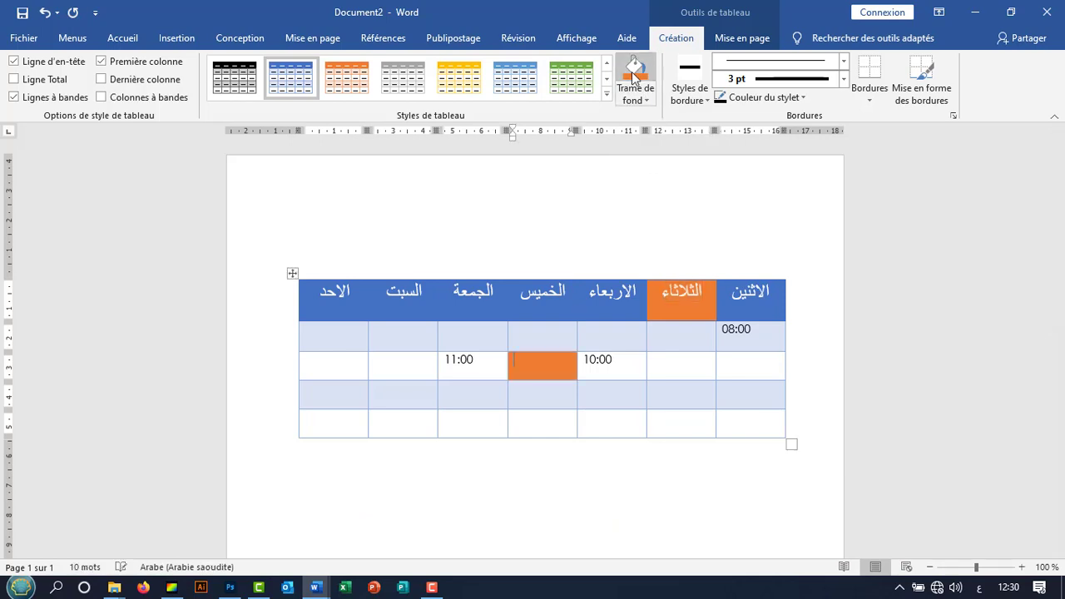
click(423, 395)
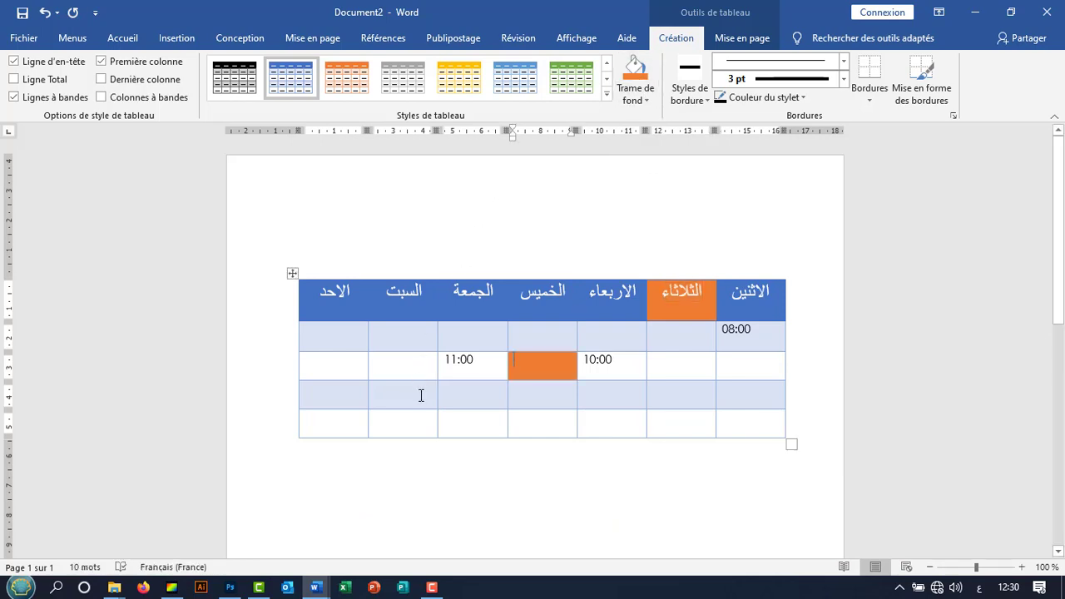
click(635, 75)
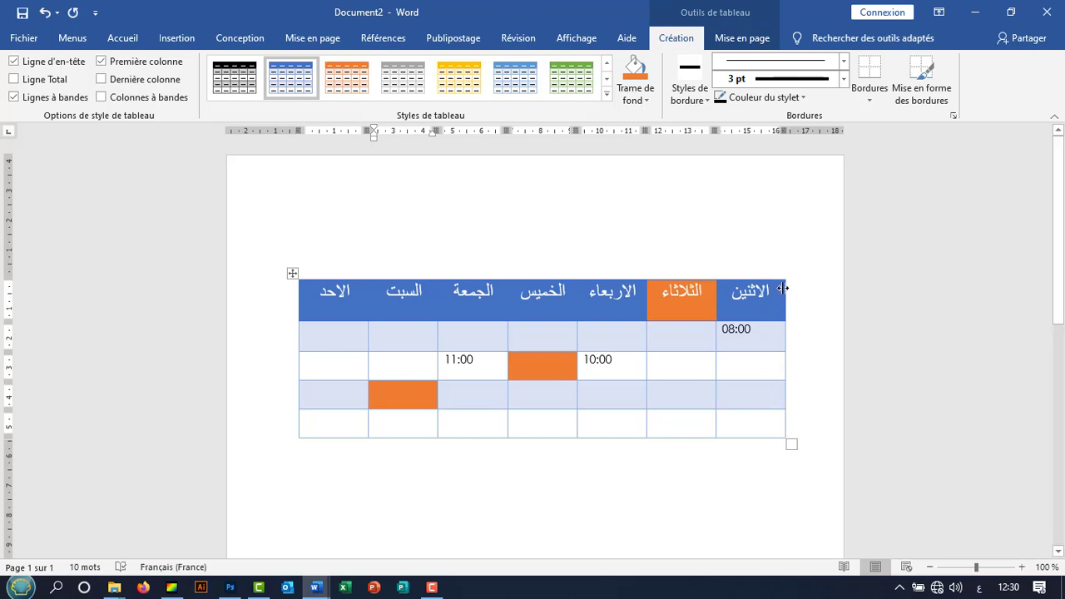
Step: Make the weekday header row taller and select the row of Arabic day names
drag(687, 322, 682, 343)
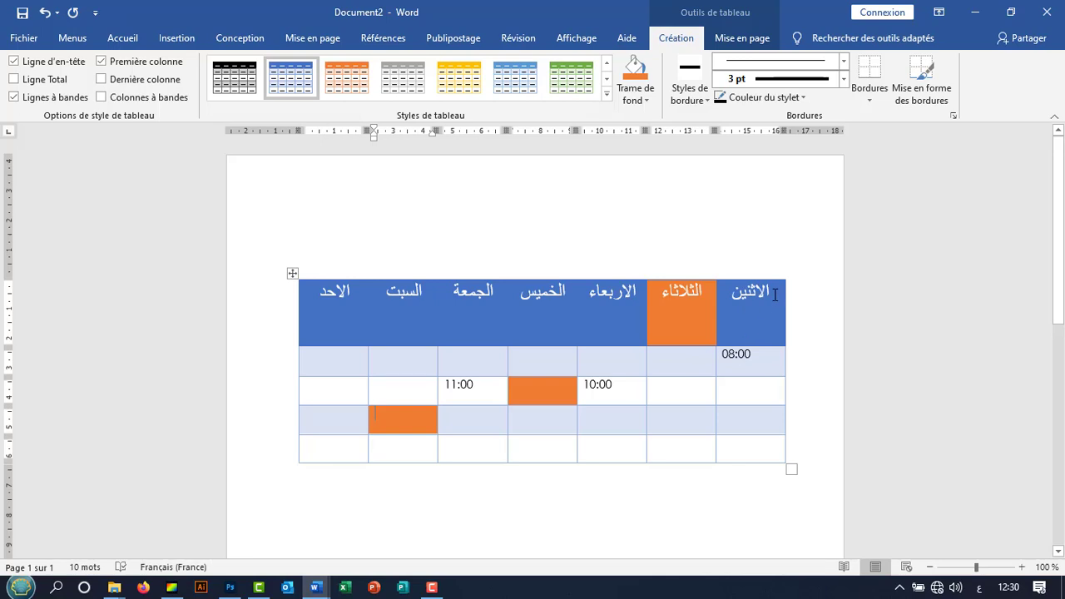
key(ctrl+a)
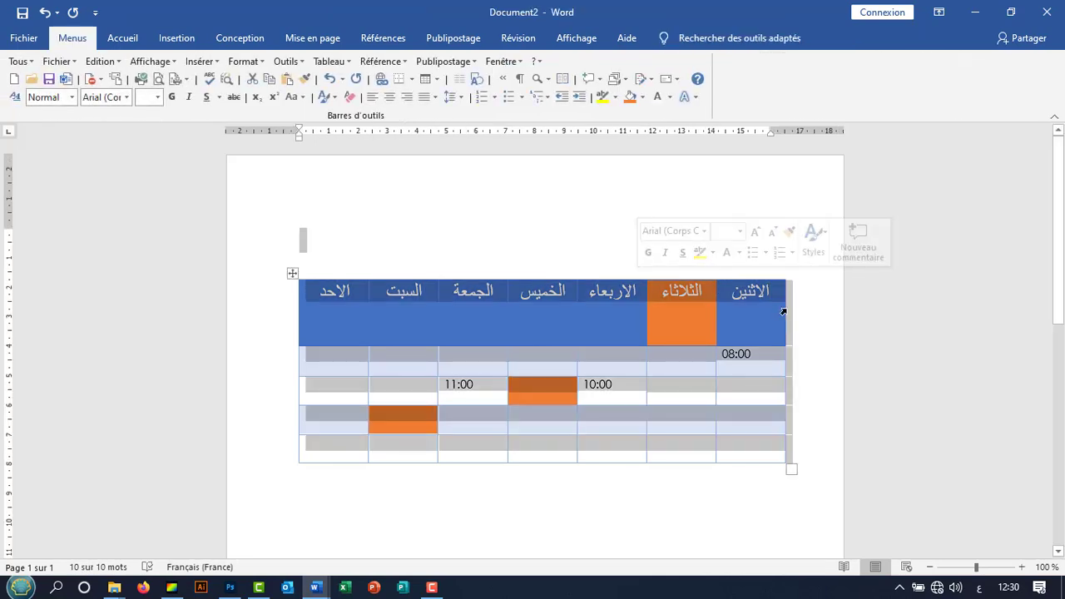
click(773, 292)
drag(775, 295, 308, 290)
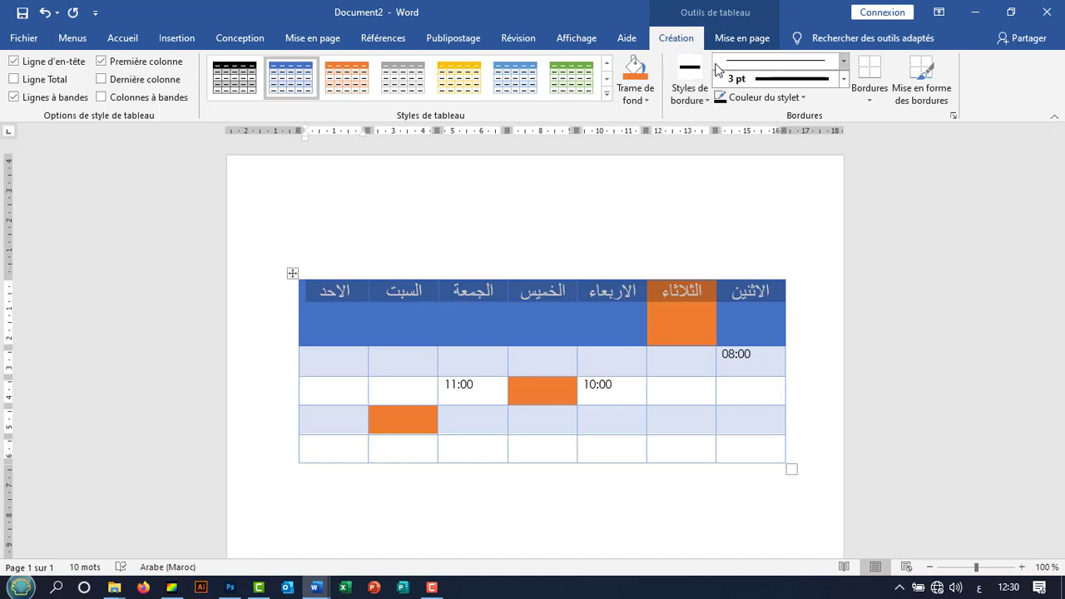
Step: Centre the header day names vertically in their cells, then select the time cells below
click(732, 40)
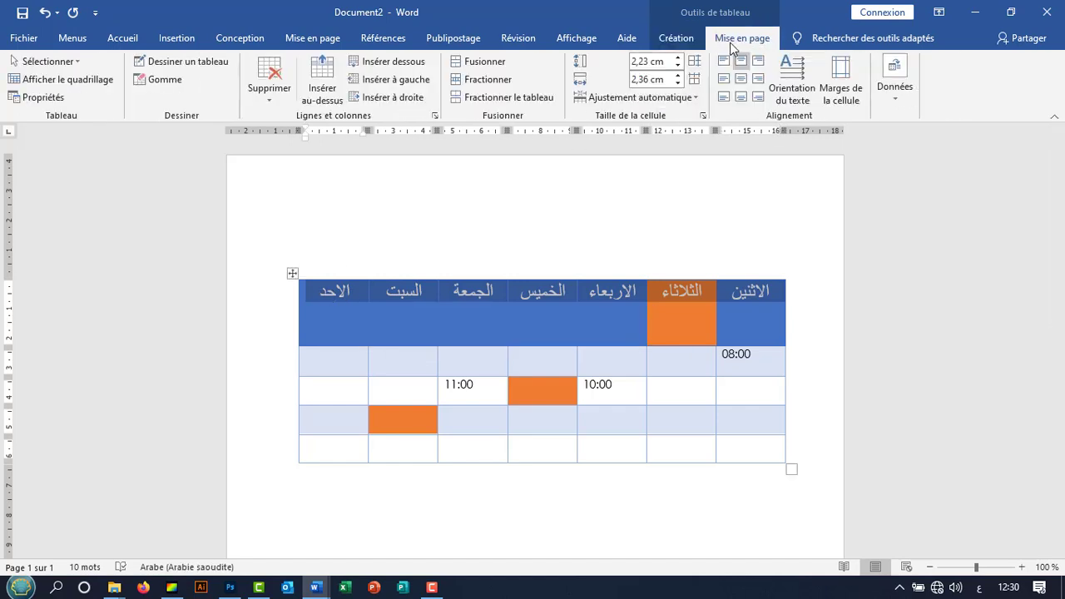
click(741, 86)
click(644, 233)
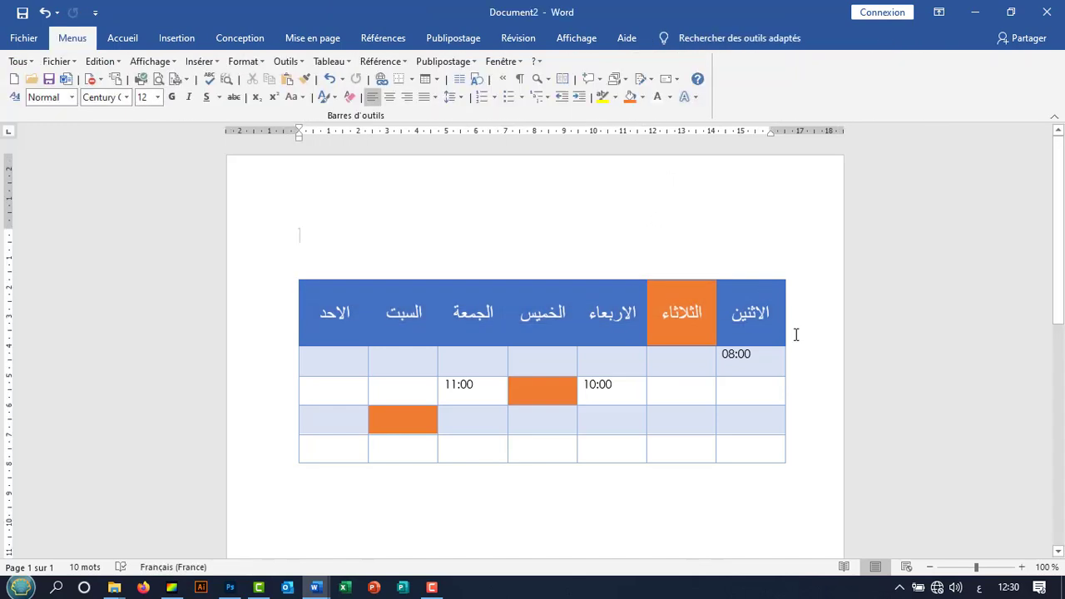
drag(763, 356, 312, 449)
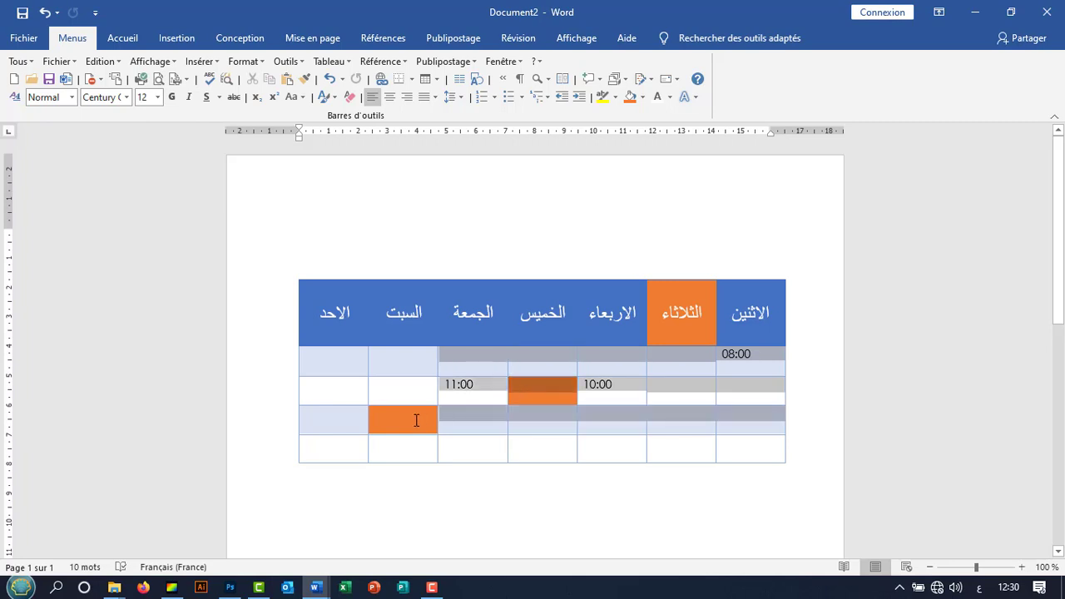
click(124, 38)
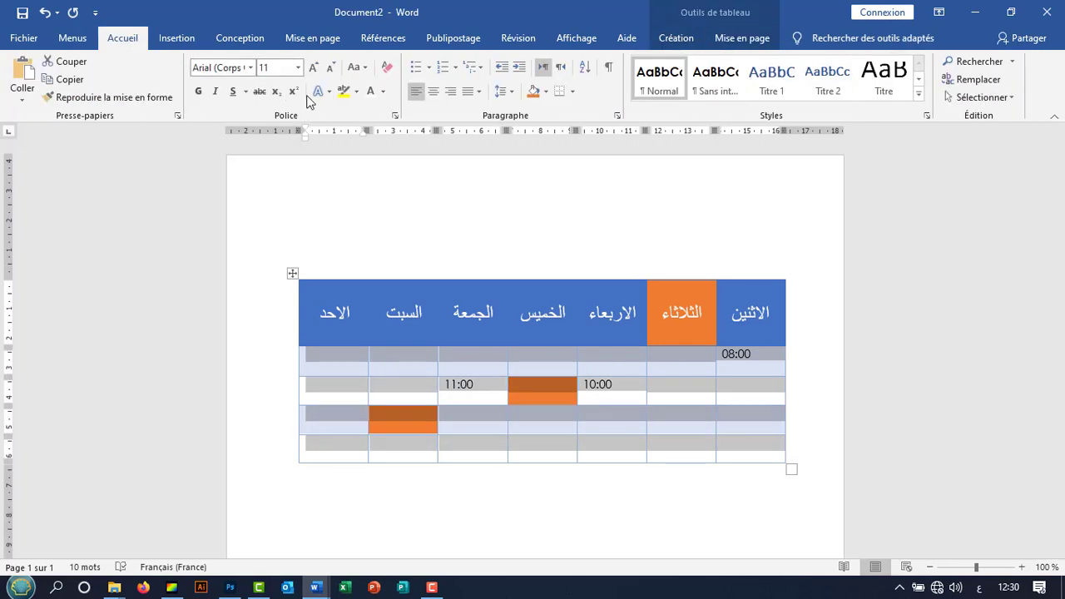
Step: Centre the 08:00, 10:00 and 11:00 times horizontally in their cells, then deselect the table
click(433, 90)
click(460, 220)
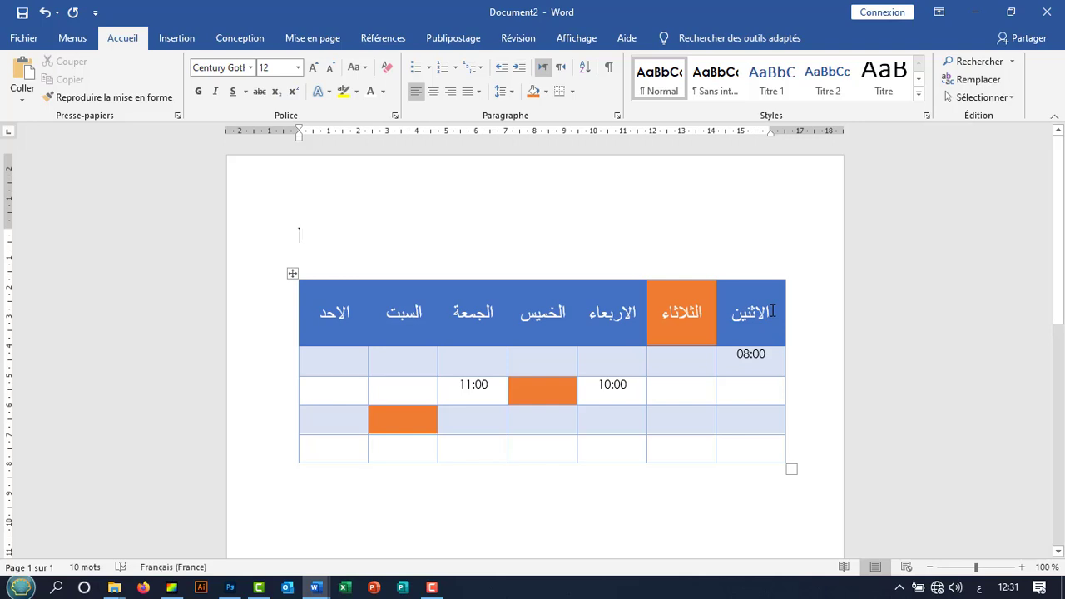
drag(772, 310, 448, 510)
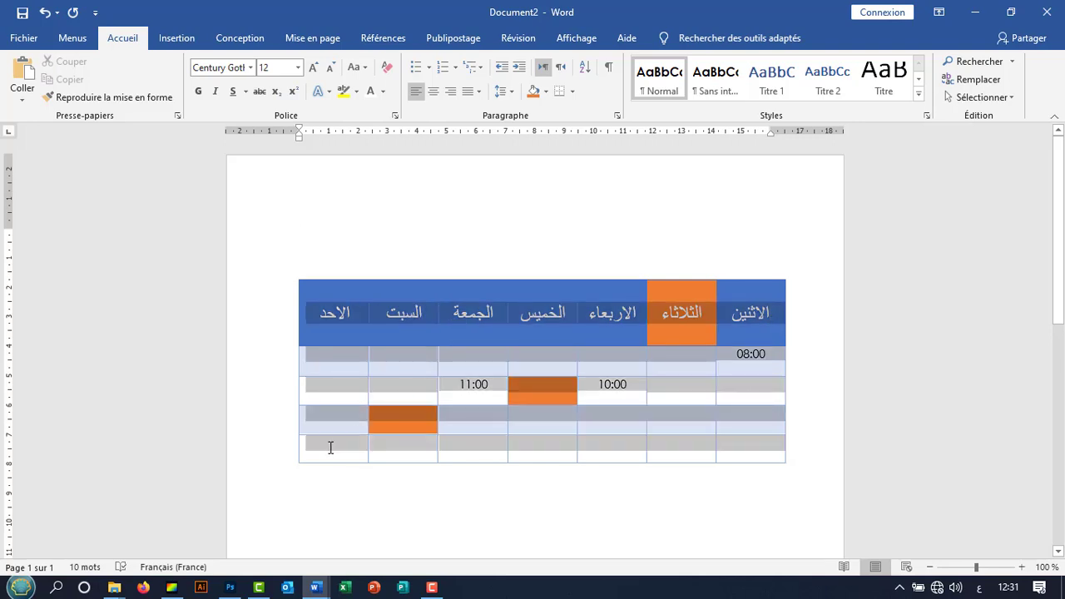
key(ctrl+Home)
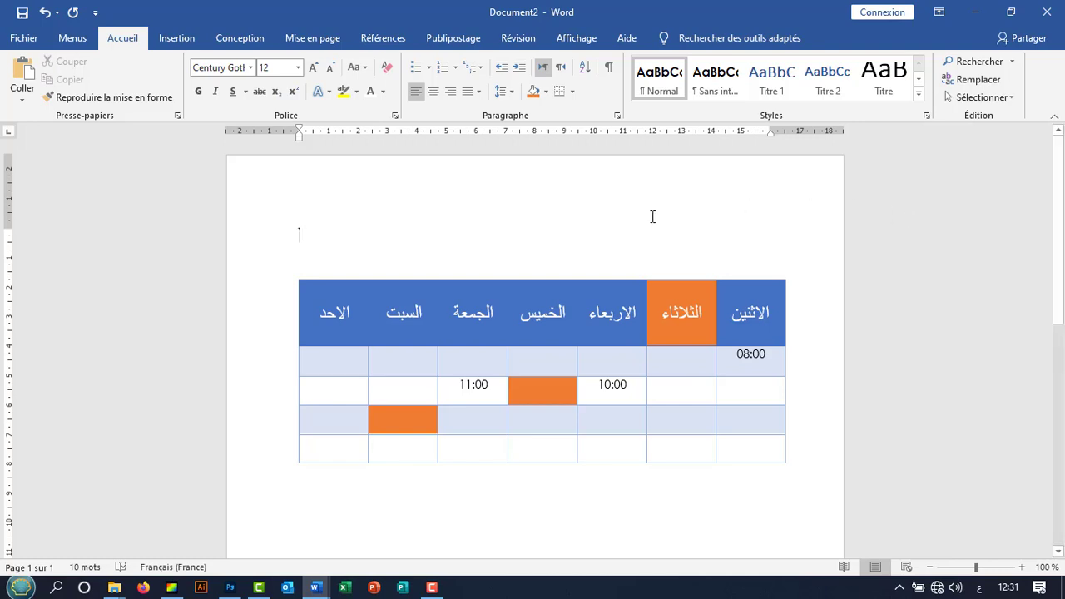
click(432, 587)
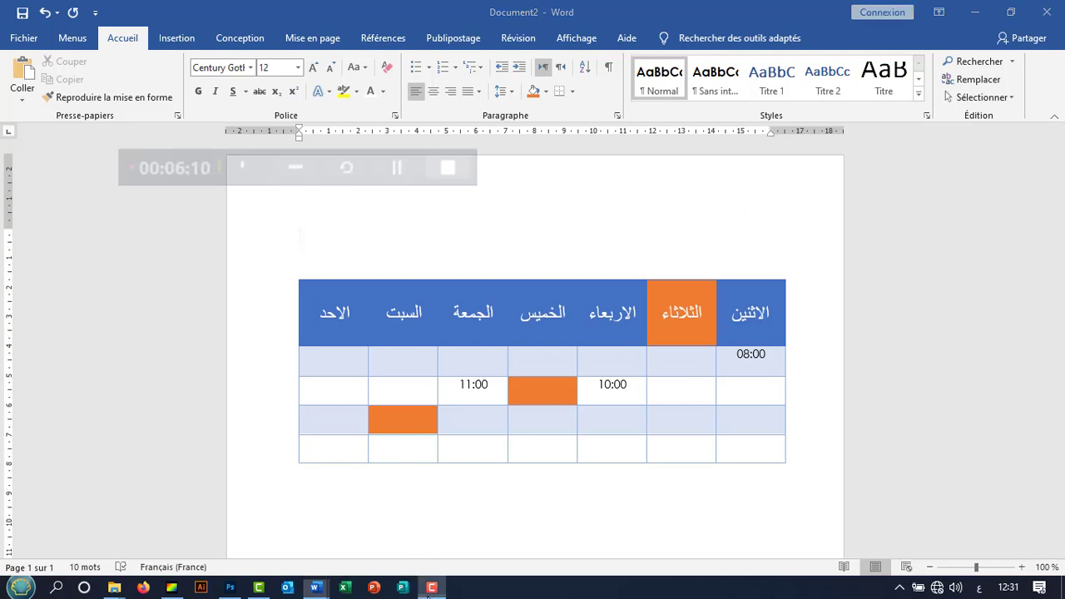